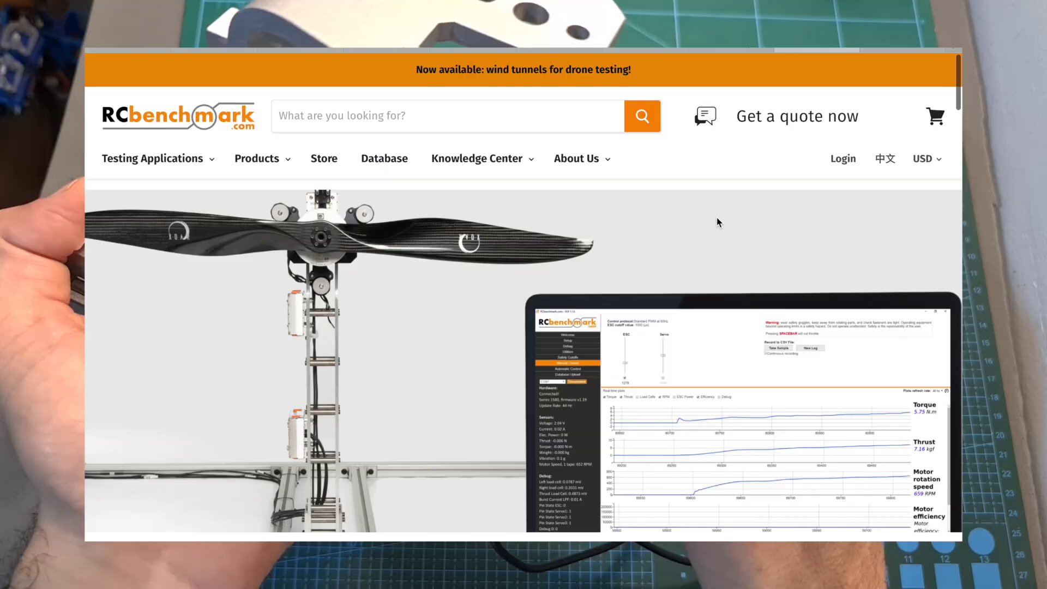
Find the RCbenchmark GUI installers on the Software Download Instructions page.
scroll(716, 217, down, 3)
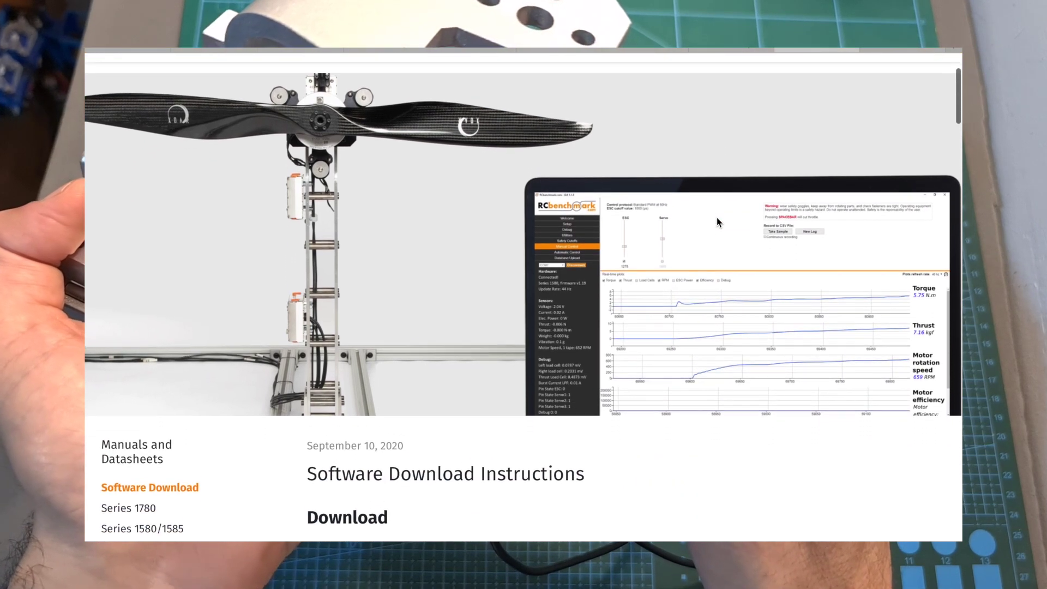
scroll(716, 218, down, 2)
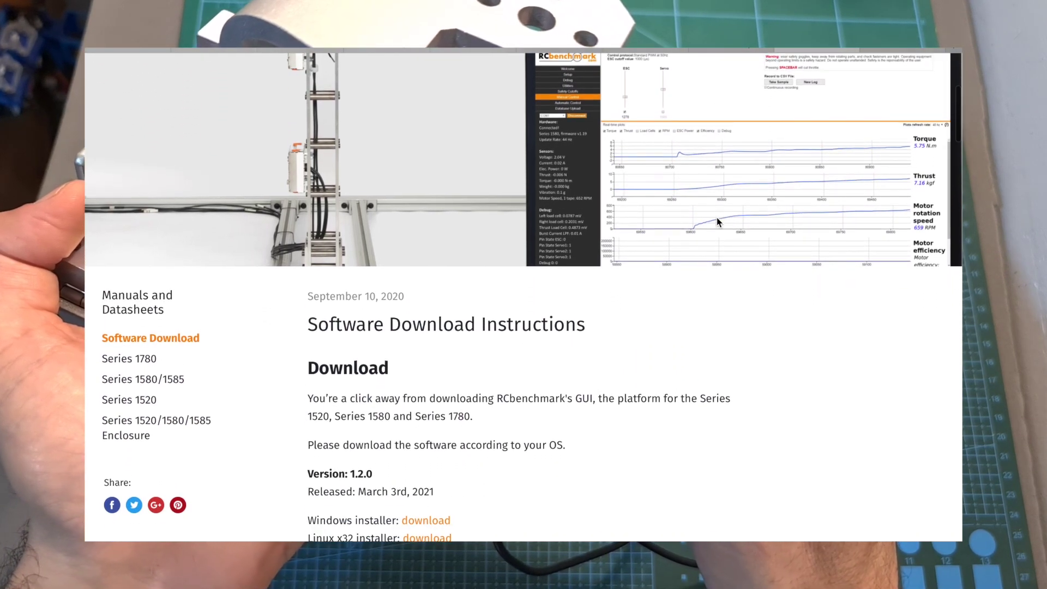
scroll(717, 223, down, 2)
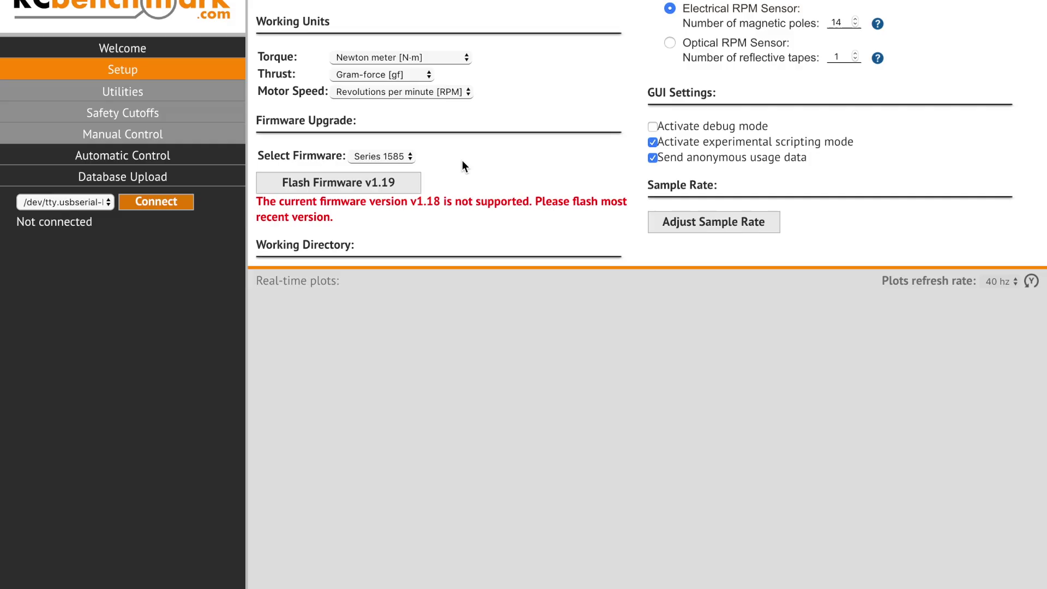
Flash firmware v1.19 to the test stand's board.
click(362, 192)
scroll(472, 195, down, 2)
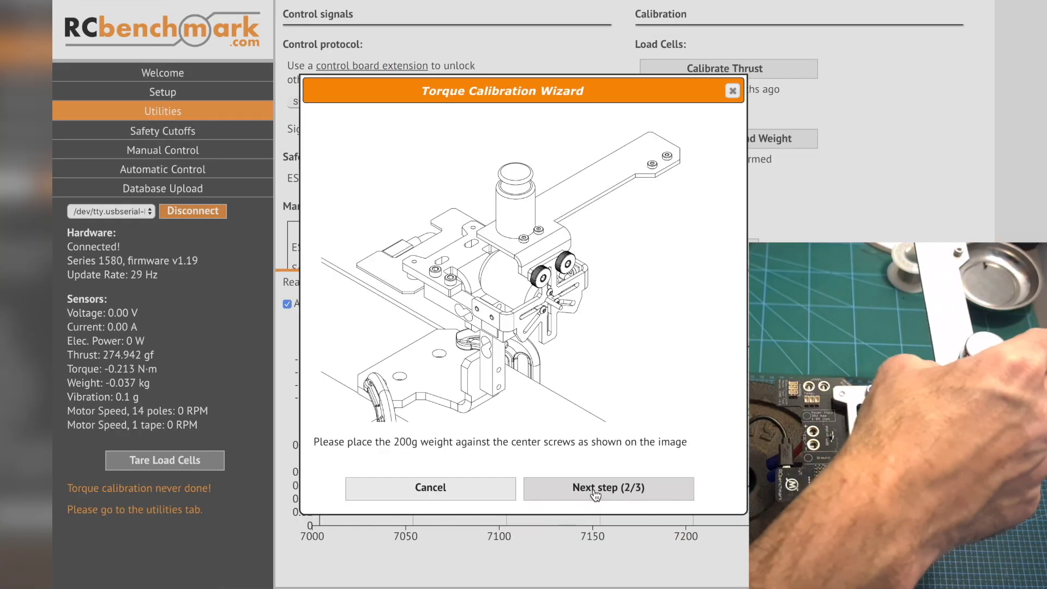
Advance the torque calibration past the placement of the 200g weight against the center screws.
click(594, 491)
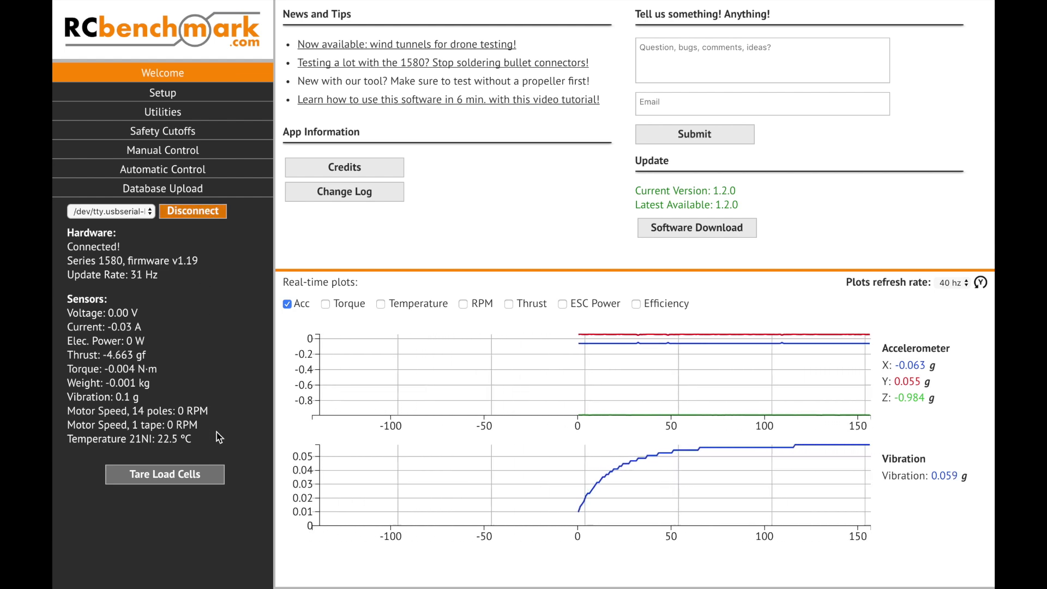
Select the electrical RPM sensor as the main RPM sensor in the setup.
click(162, 92)
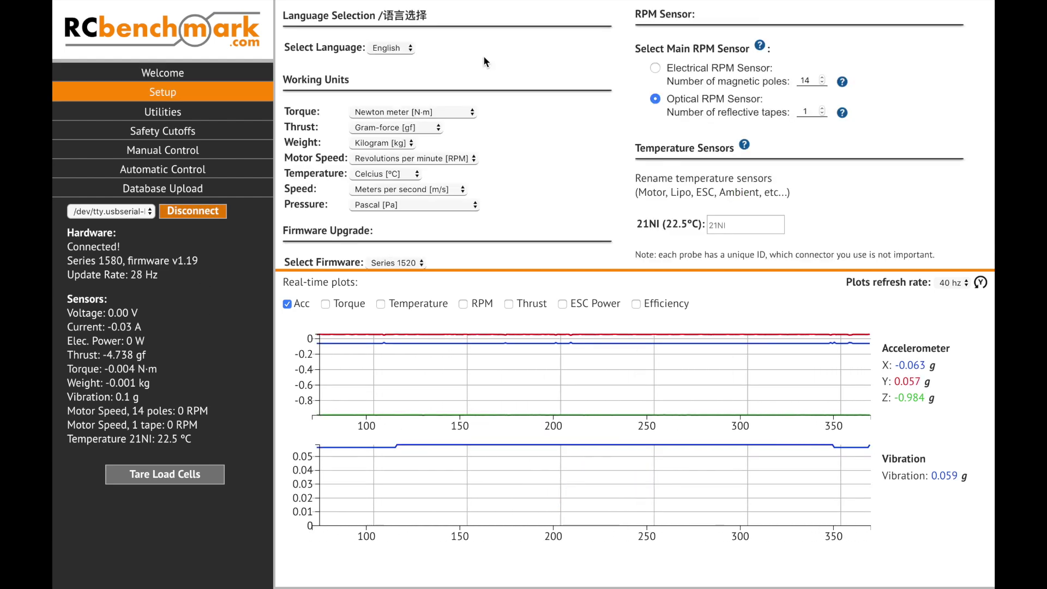
click(657, 67)
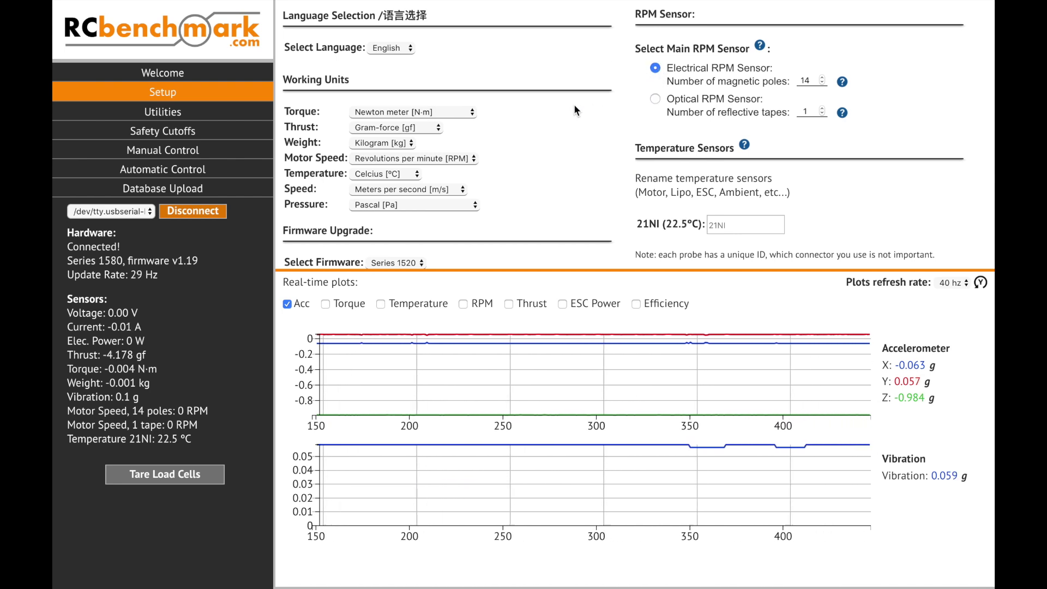
Check which working units are available for torque, thrust and weight, keeping the current choices.
scroll(573, 110, down, 1)
scroll(573, 104, down, 2)
click(467, 93)
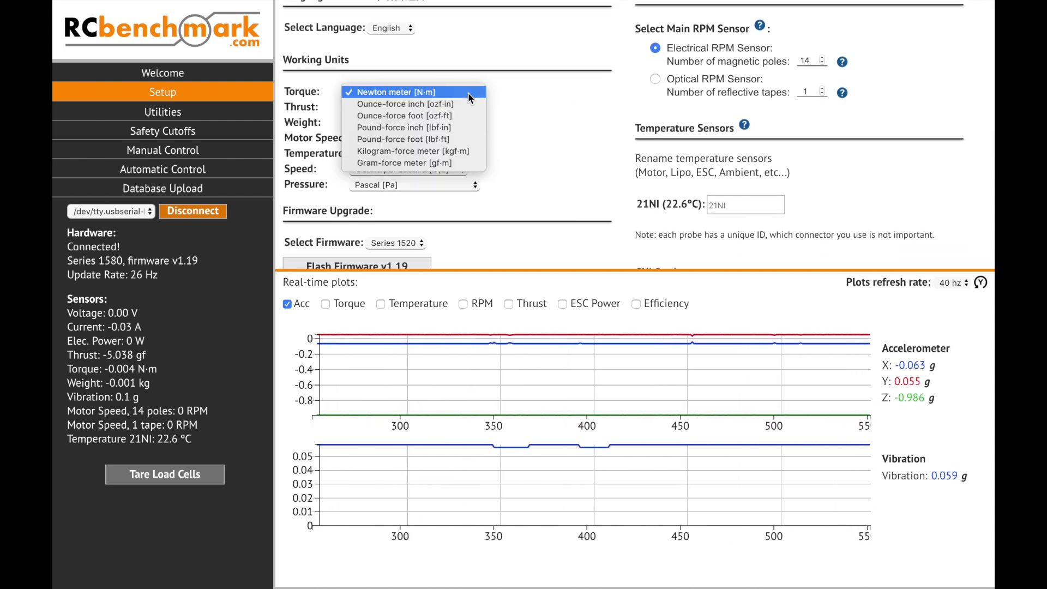
click(512, 98)
click(431, 108)
click(414, 108)
click(389, 122)
click(388, 122)
Check the unit options for motor speed, temperature, speed and pressure, keeping the current choices.
click(430, 137)
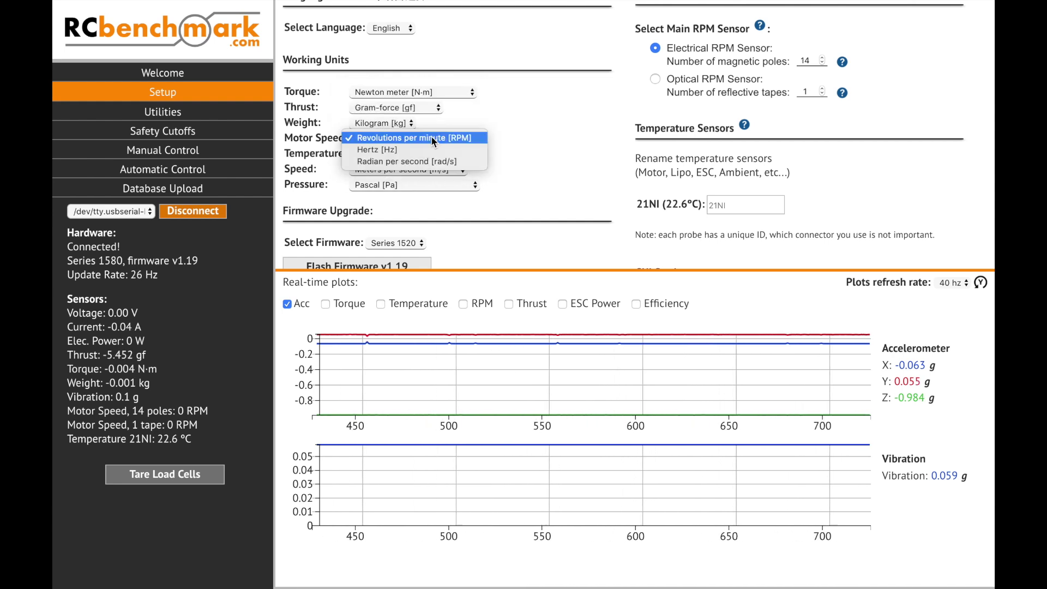
click(431, 137)
click(415, 154)
click(450, 153)
click(447, 169)
click(442, 169)
click(440, 186)
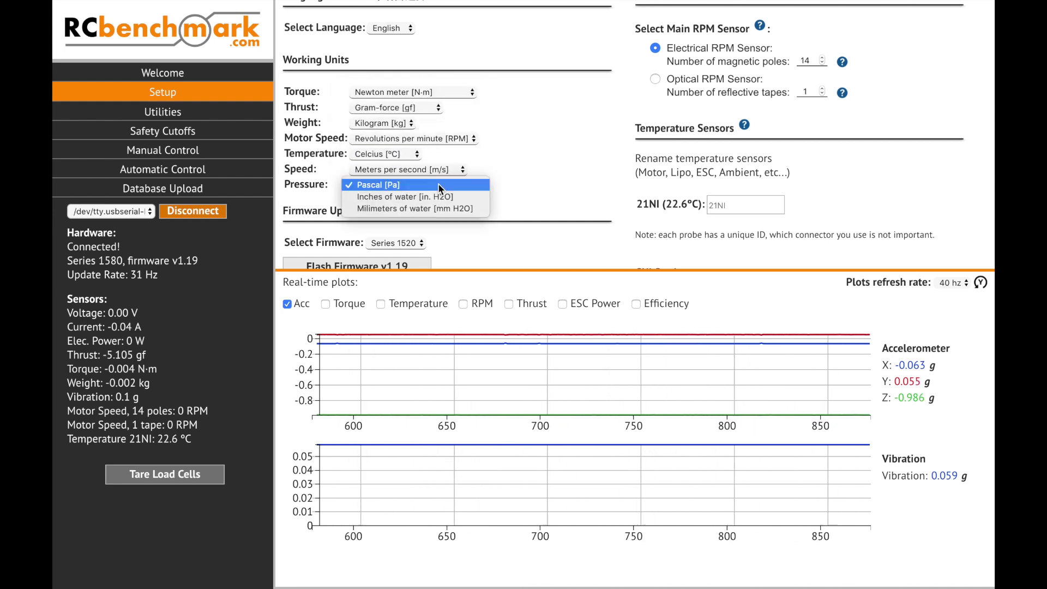
click(440, 185)
Review the firmware upgrade section and browse the working directory without choosing a different folder.
scroll(426, 154, down, 5)
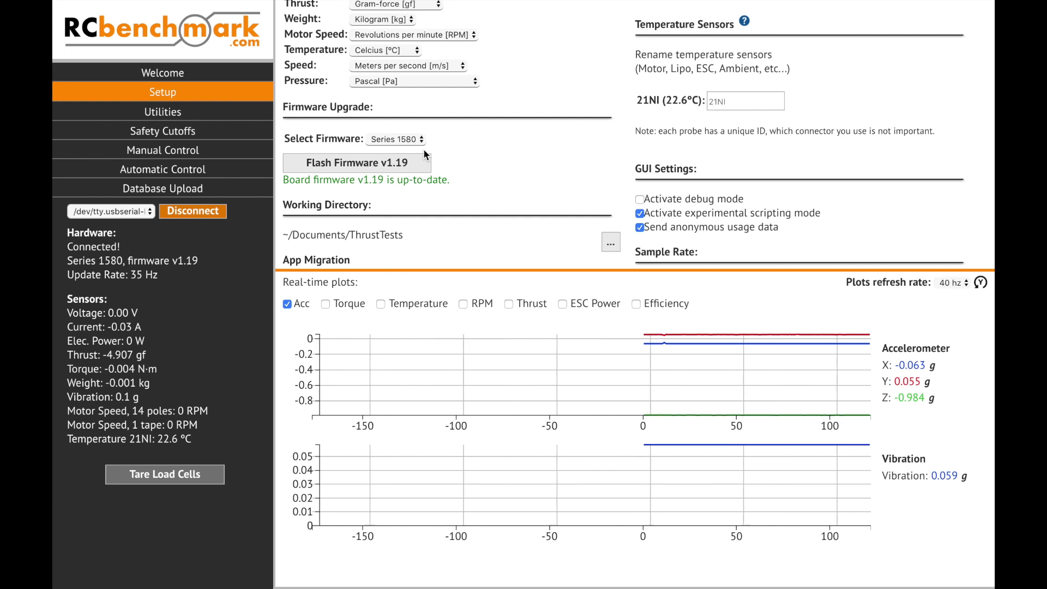
scroll(487, 171, down, 2)
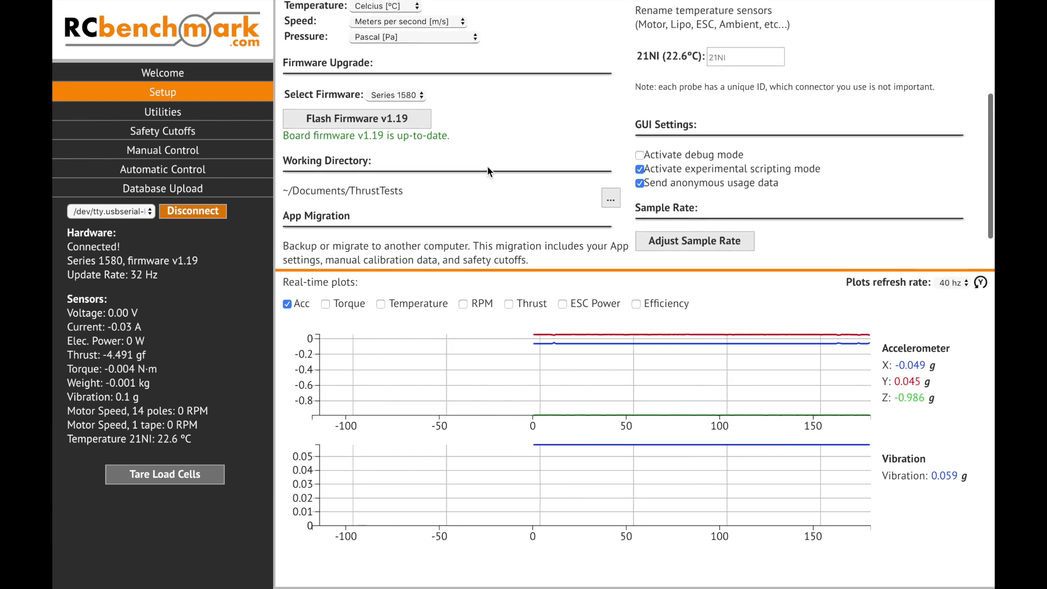
click(610, 195)
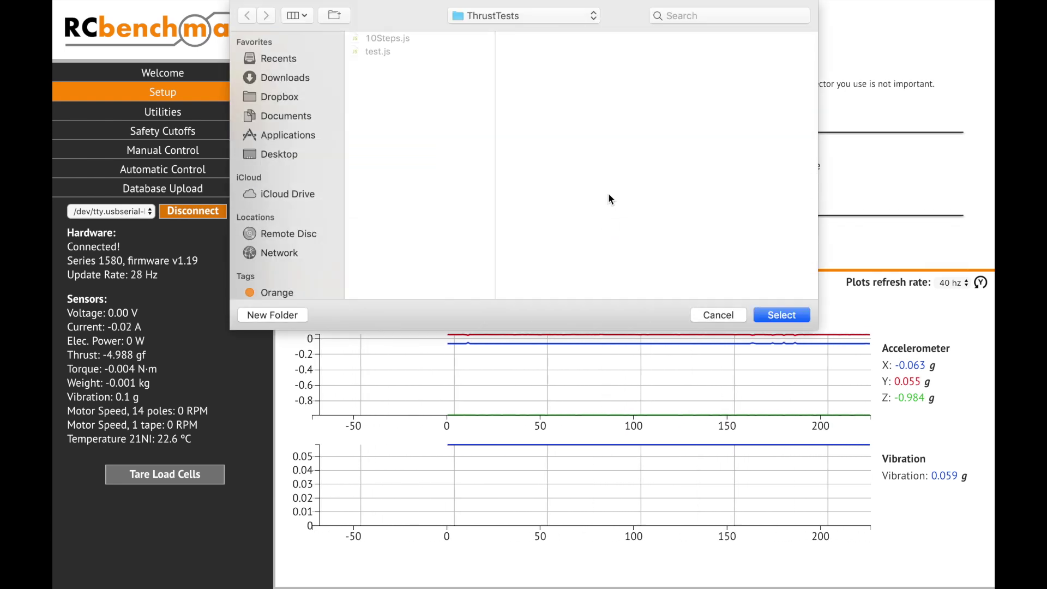
click(718, 315)
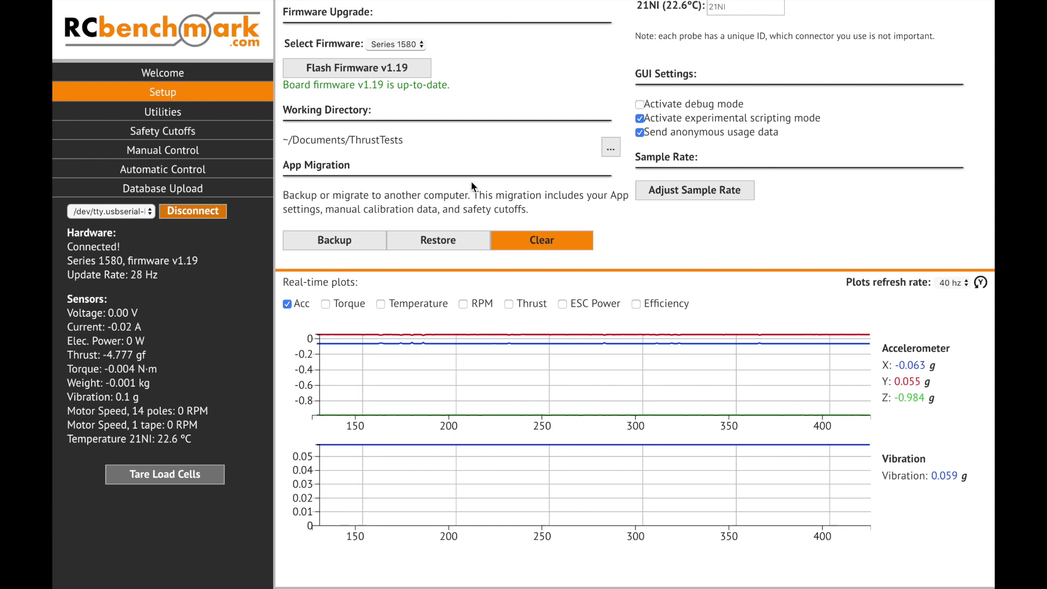
Rename the 21NI temperature sensor to "Motor".
scroll(476, 180, up, 5)
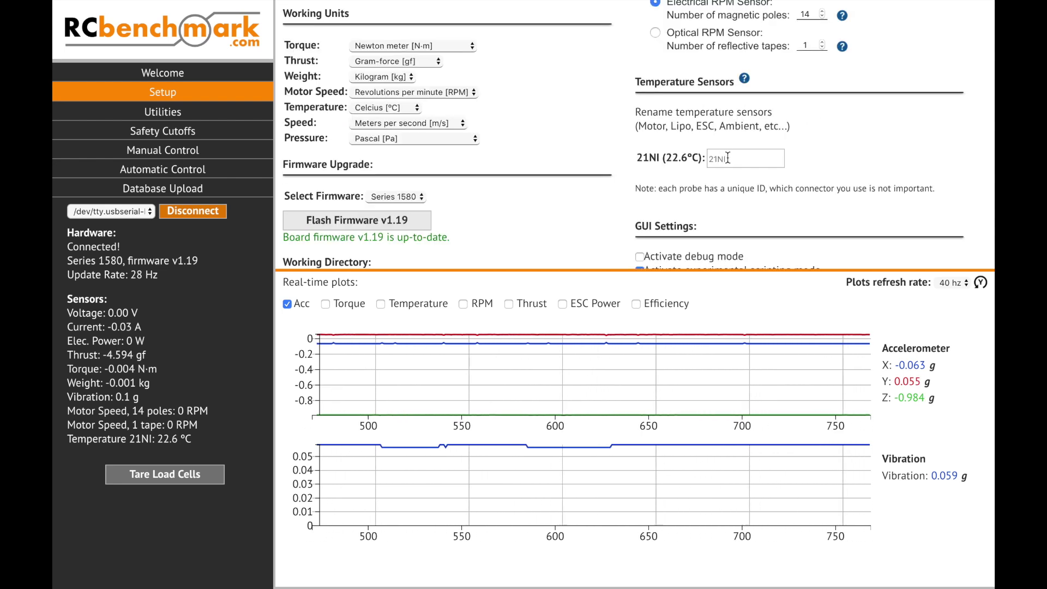
text(Motor)
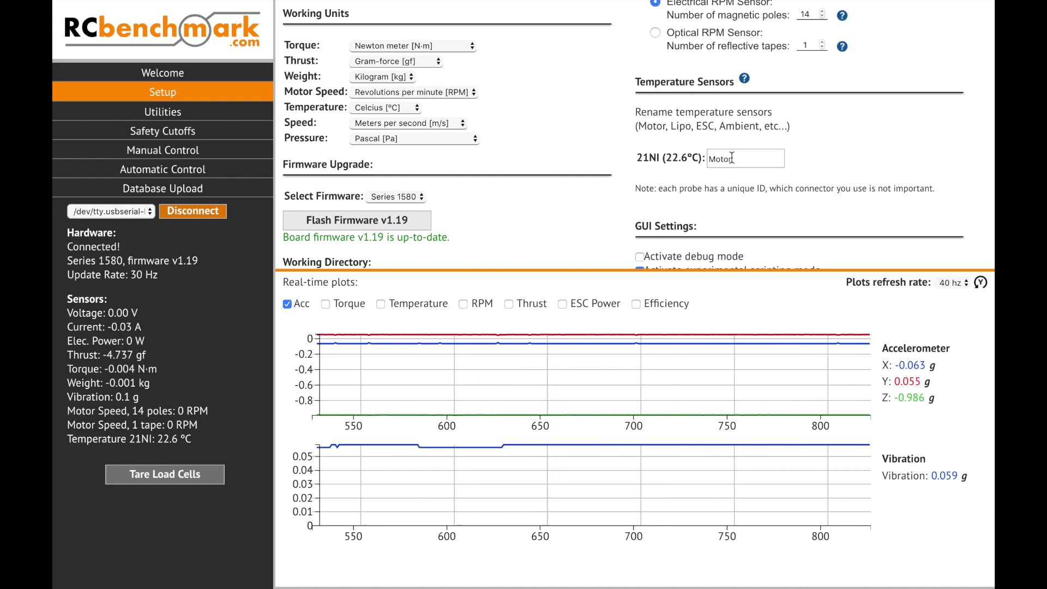
Turn on the reversed thrust sign for the load cells in the utilities and switch it back off.
scroll(806, 151, down, 3)
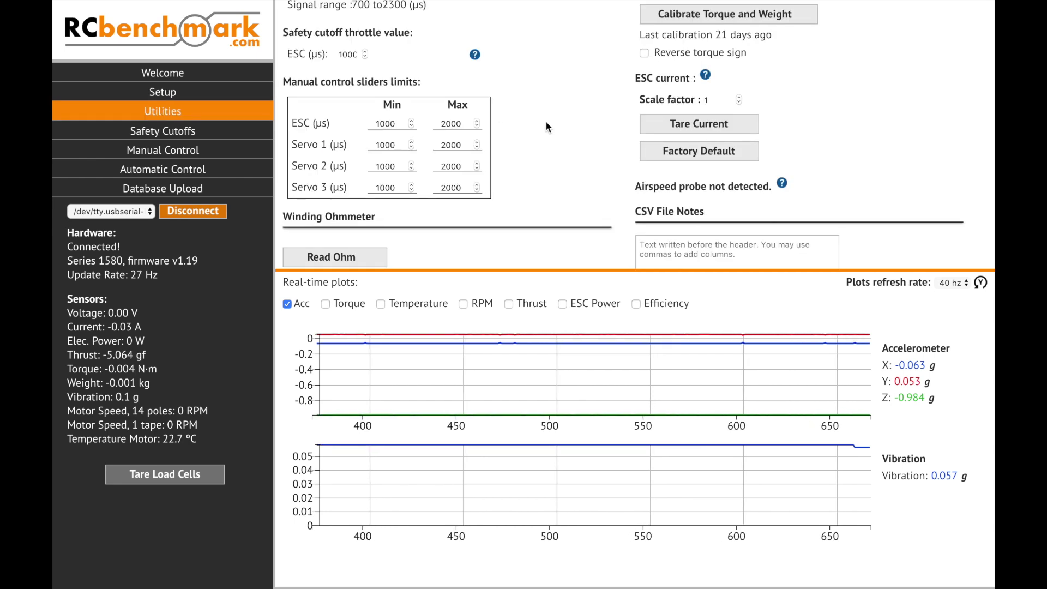
scroll(561, 126, up, 3)
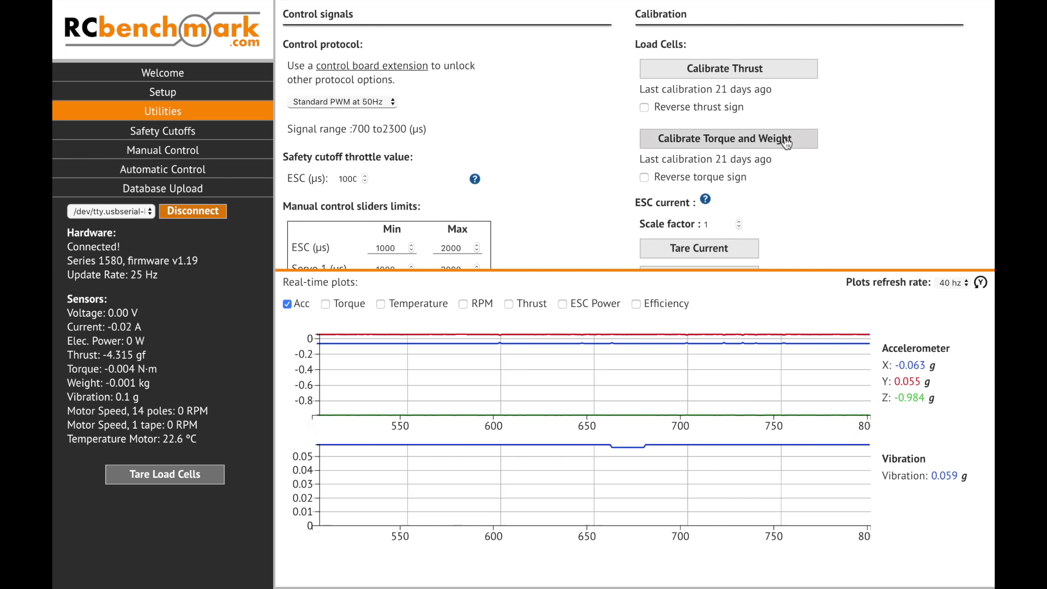
click(645, 108)
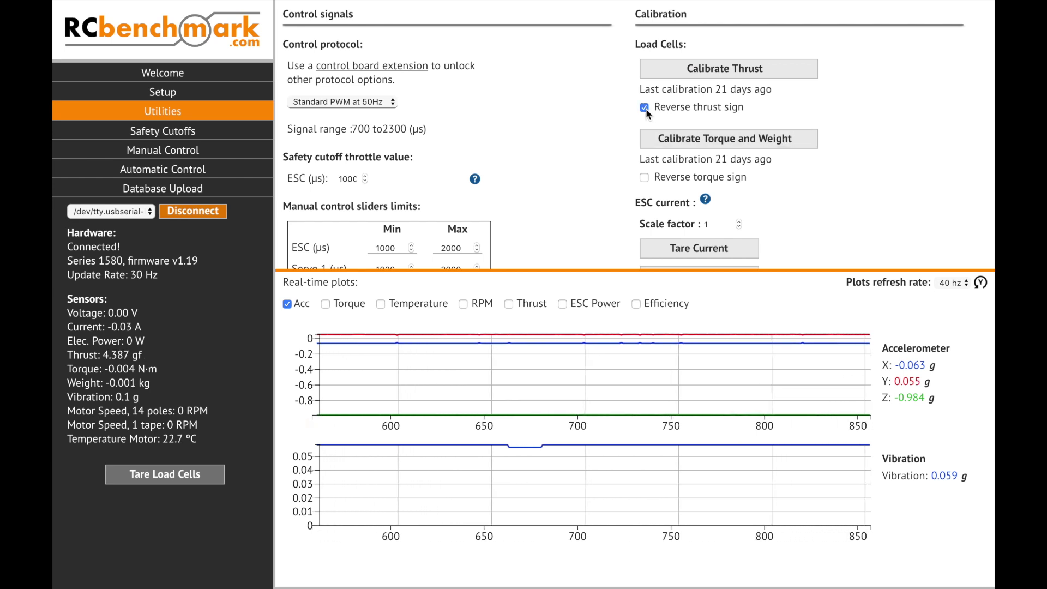
click(645, 108)
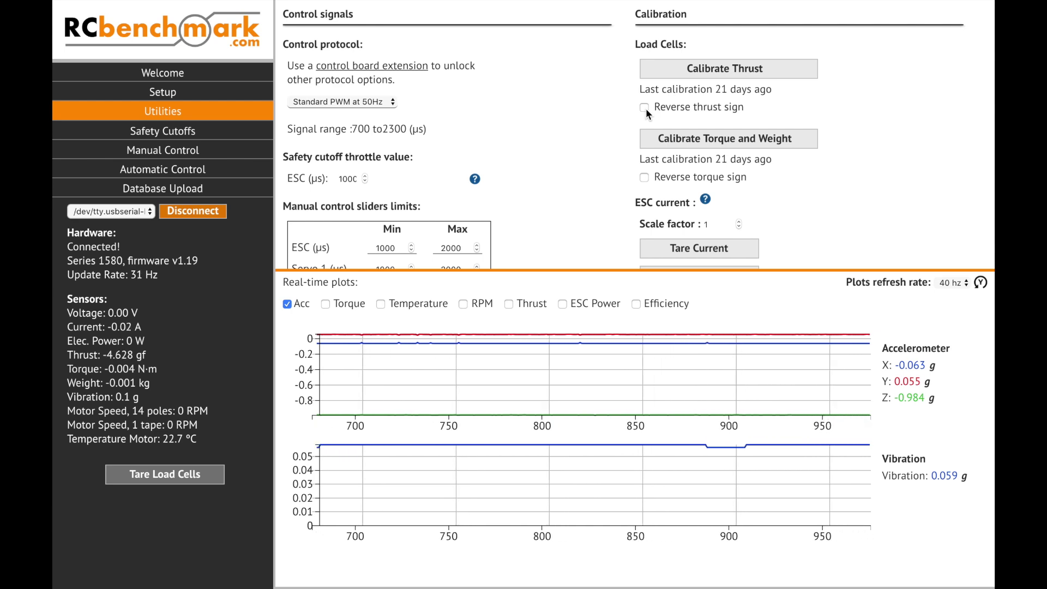
Review the torque and ESC current calibration options, including the help for ESC current.
scroll(645, 109, down, 3)
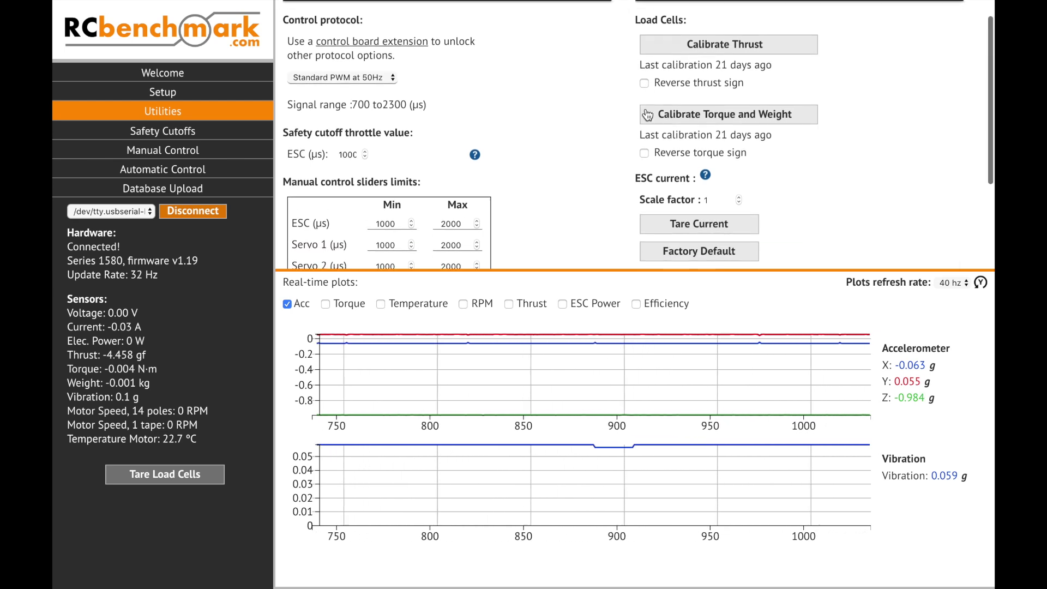
scroll(646, 109, down, 1)
mouse_move(705, 114)
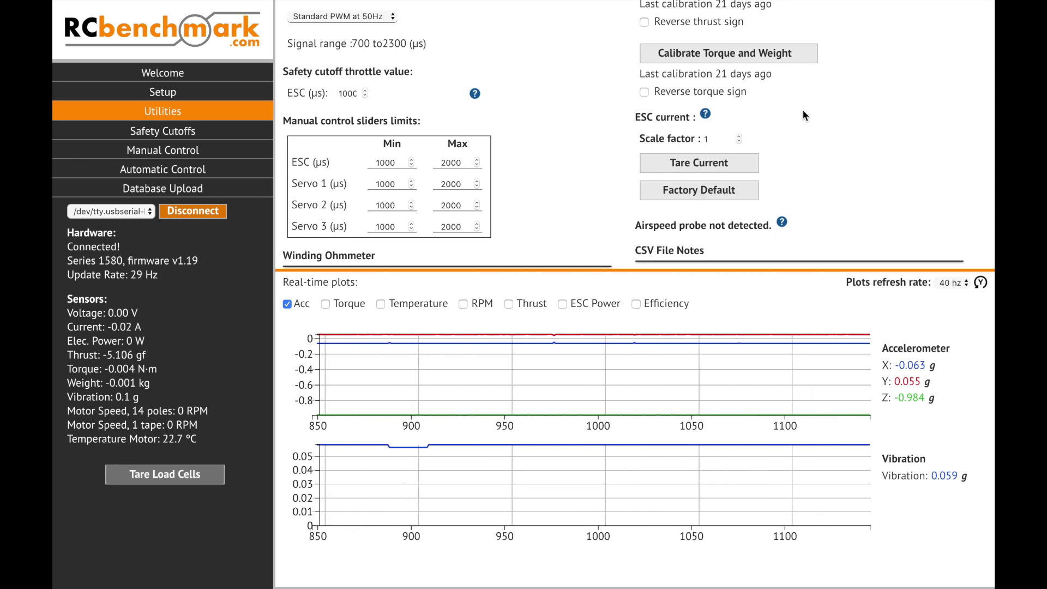
Examine the control protocol setting and the linked control board extension's product page in the browser, and return to RCbenchmark.
scroll(803, 106, up, 4)
click(366, 99)
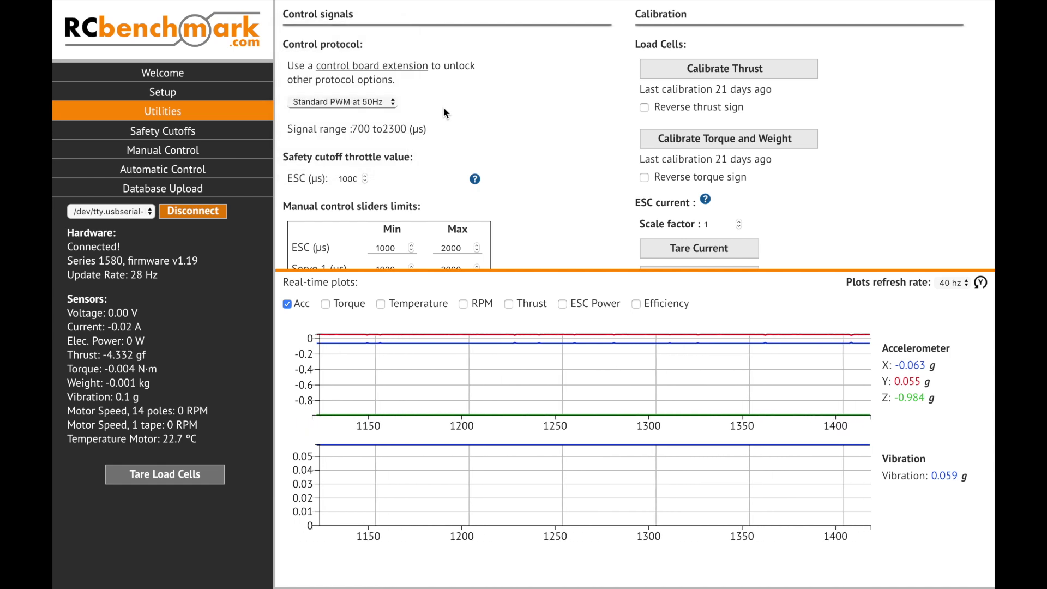
click(386, 65)
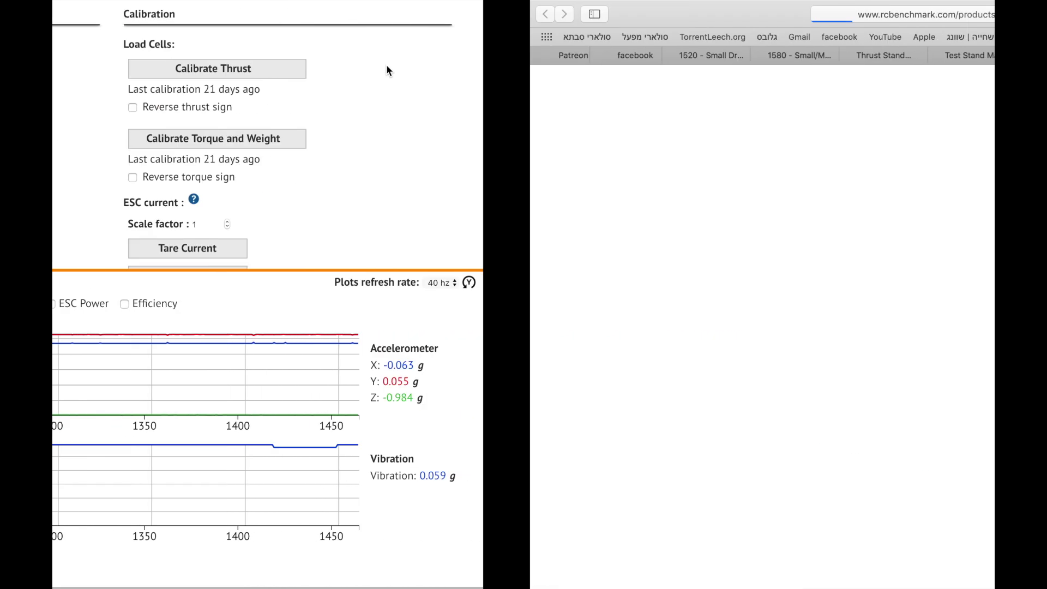
scroll(749, 355, down, 3)
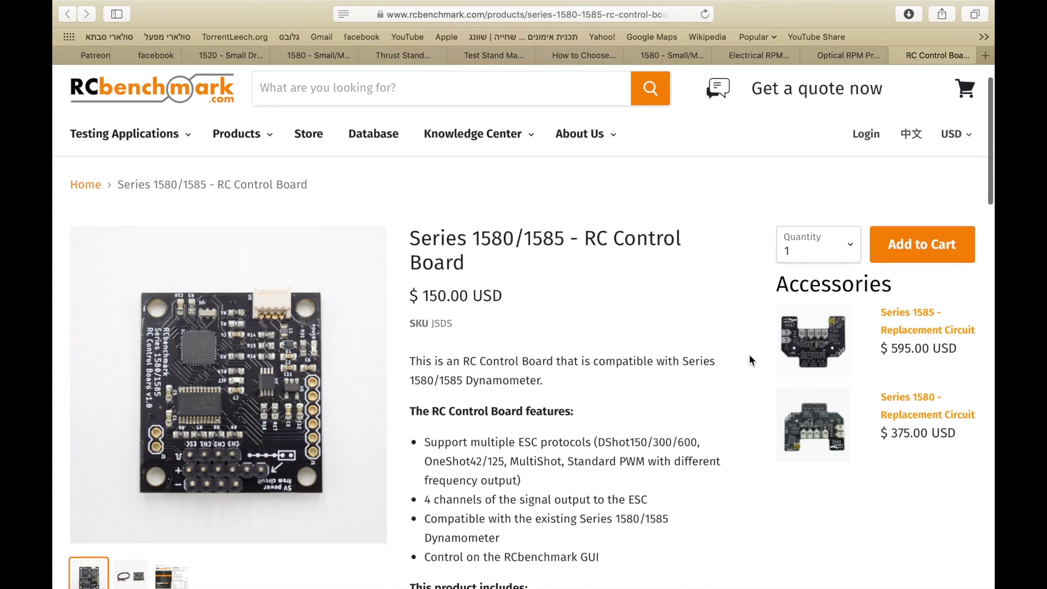
scroll(749, 355, down, 2)
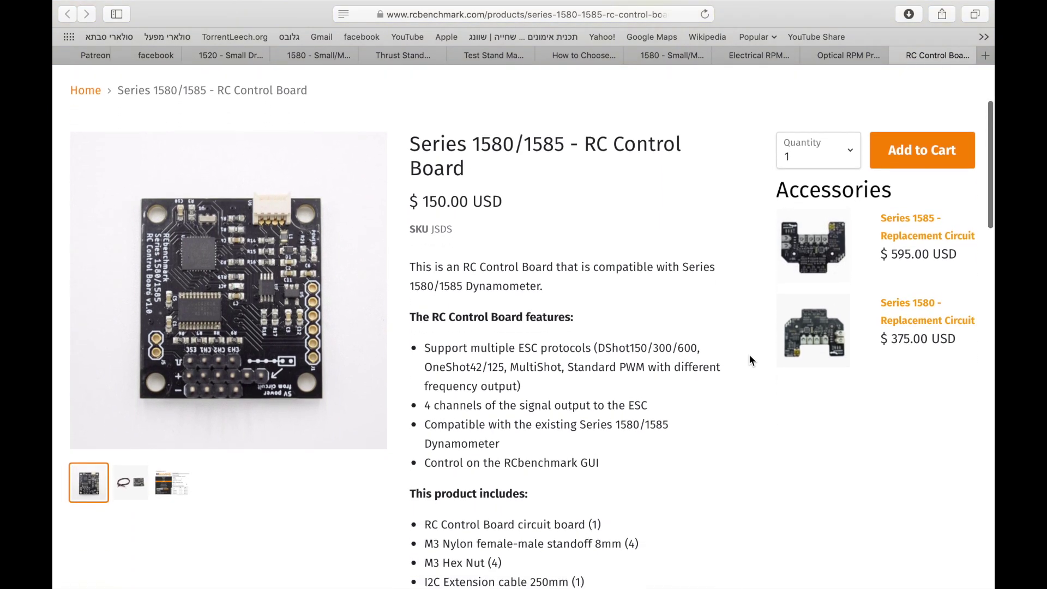
key(super+Tab)
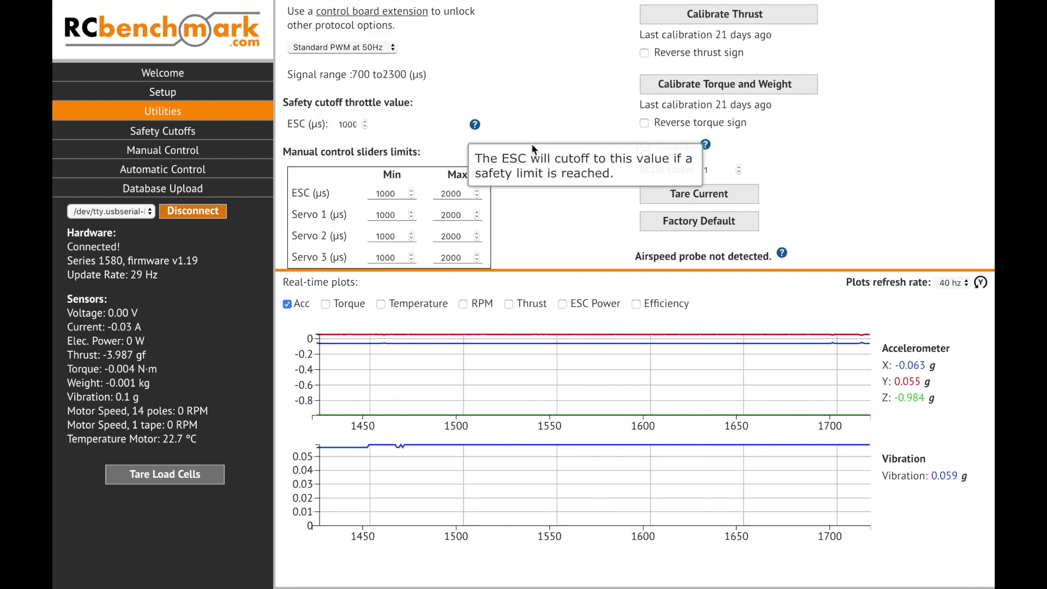
Review the manual control slider limits and raise the ESC throttle to about mid-range in manual control.
scroll(467, 126, down, 3)
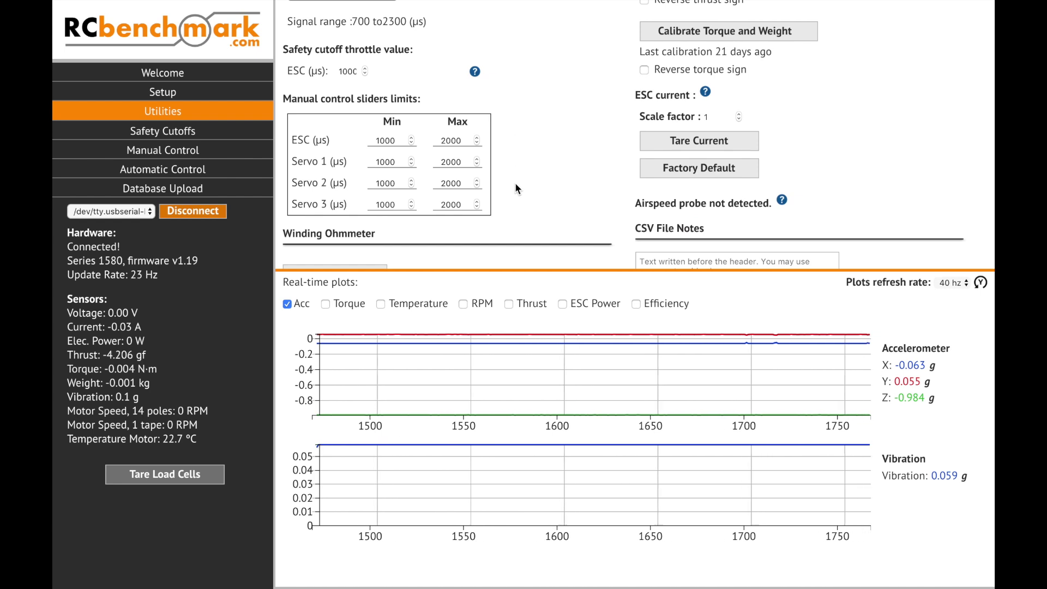
scroll(515, 182, down, 2)
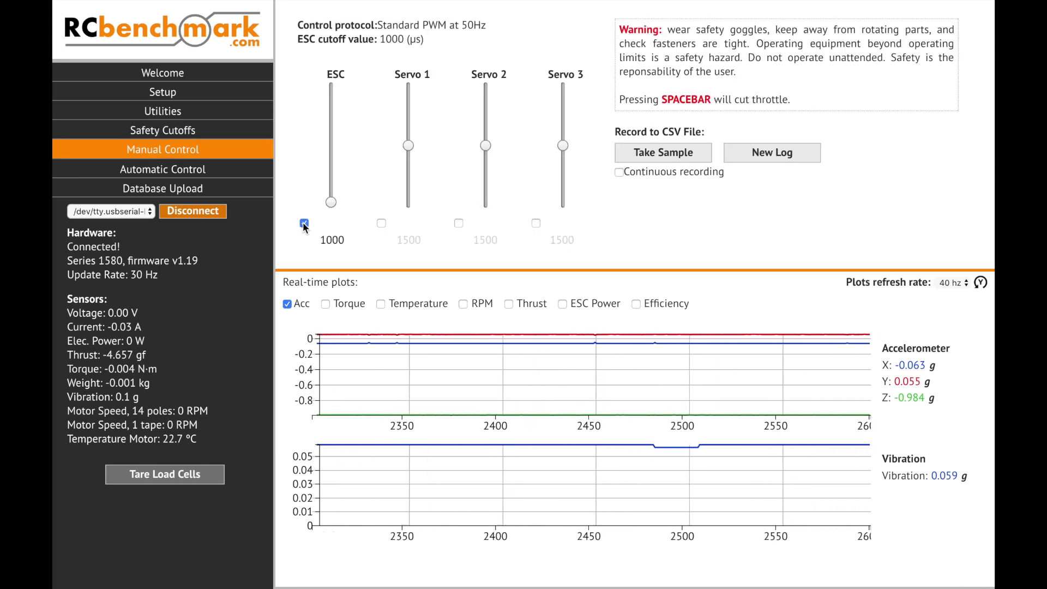
drag(334, 201, 334, 138)
Load the user script 10Steps.js for automatic control.
click(193, 168)
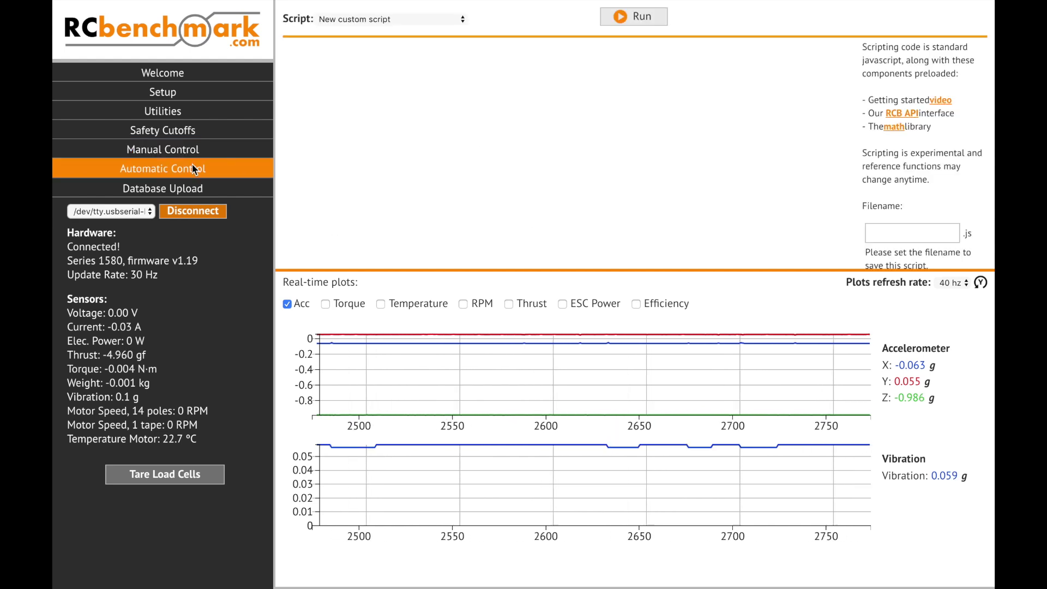
click(443, 21)
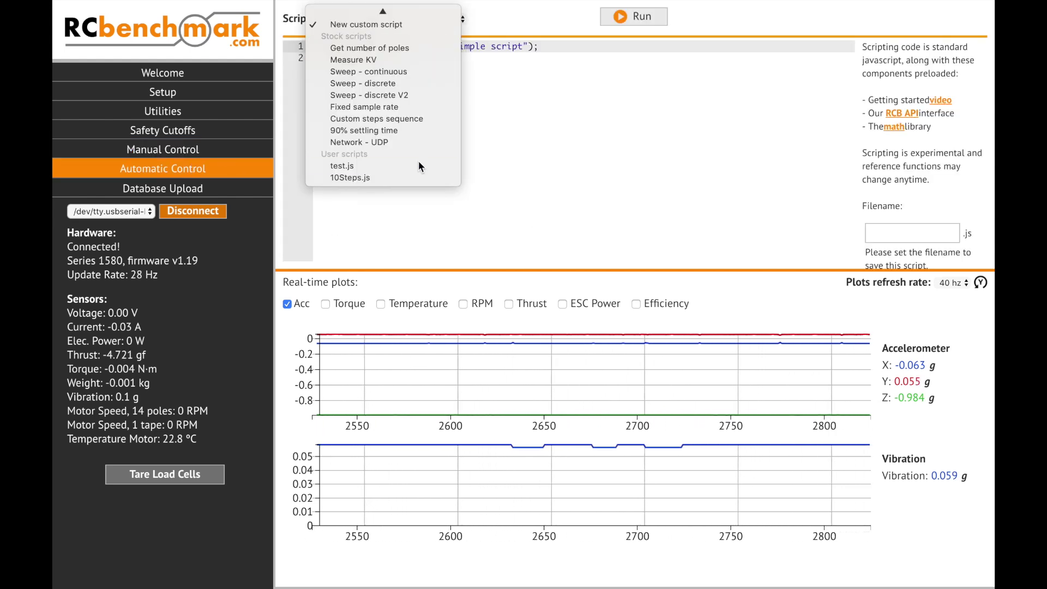
click(405, 175)
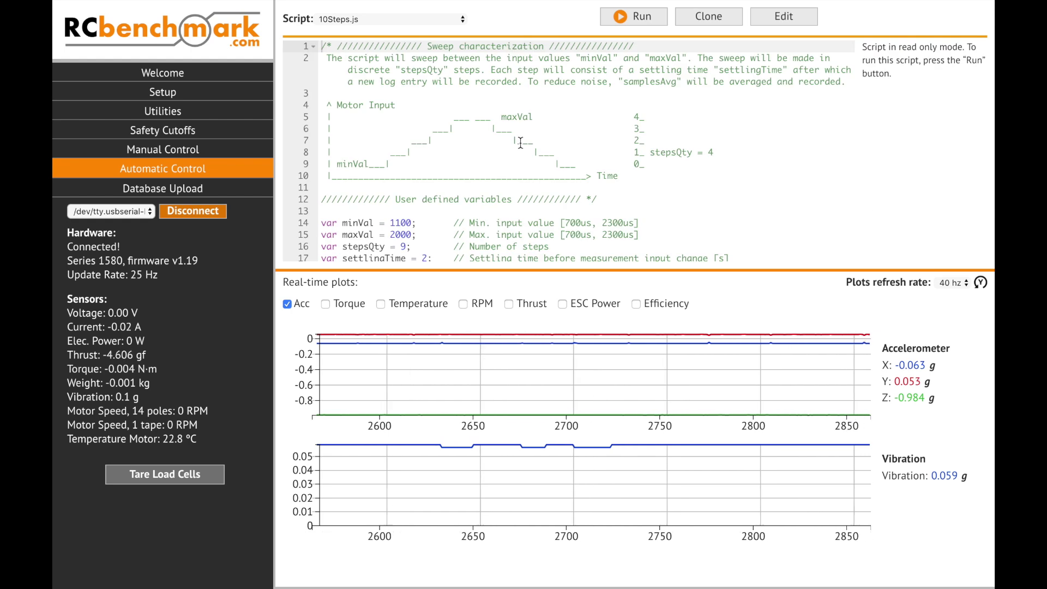
Examine the user-defined variables of the 10Steps.js script, from the input range to the file prefix.
scroll(521, 143, down, 1)
scroll(521, 143, down, 1)
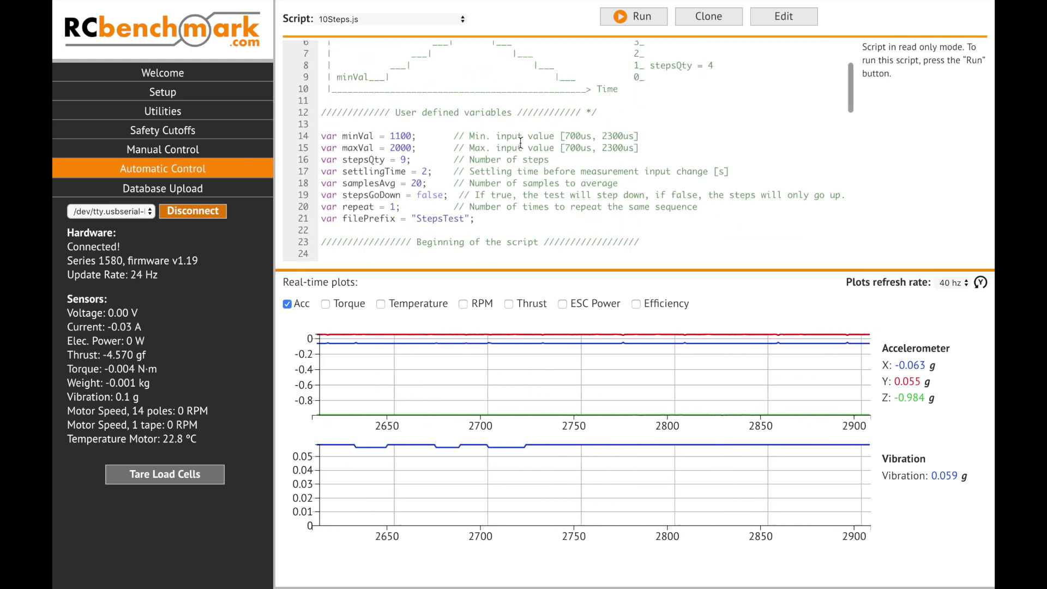
scroll(521, 143, down, 1)
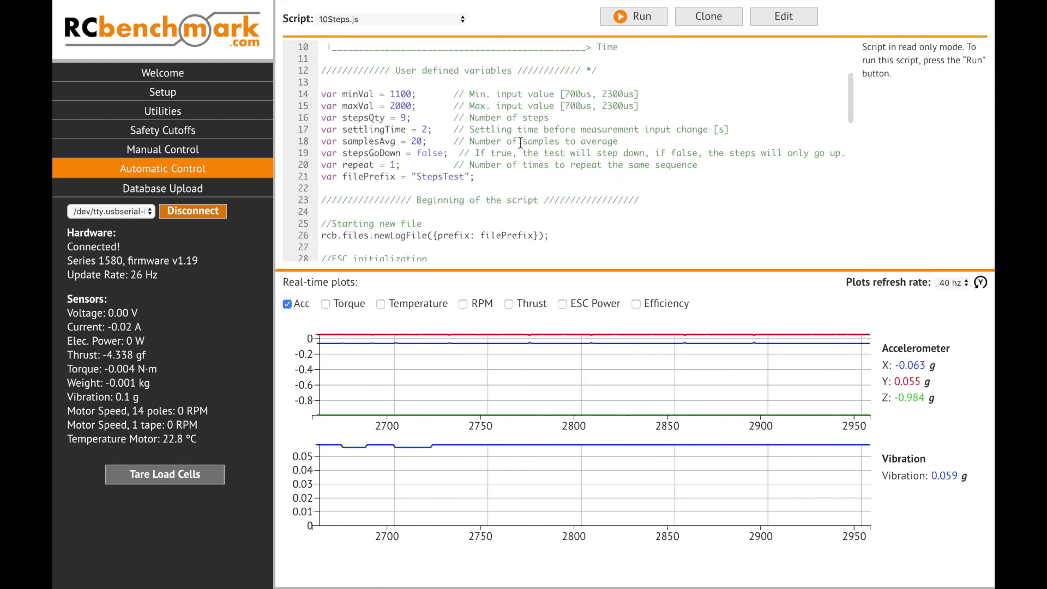
scroll(521, 142, down, 1)
scroll(520, 143, down, 1)
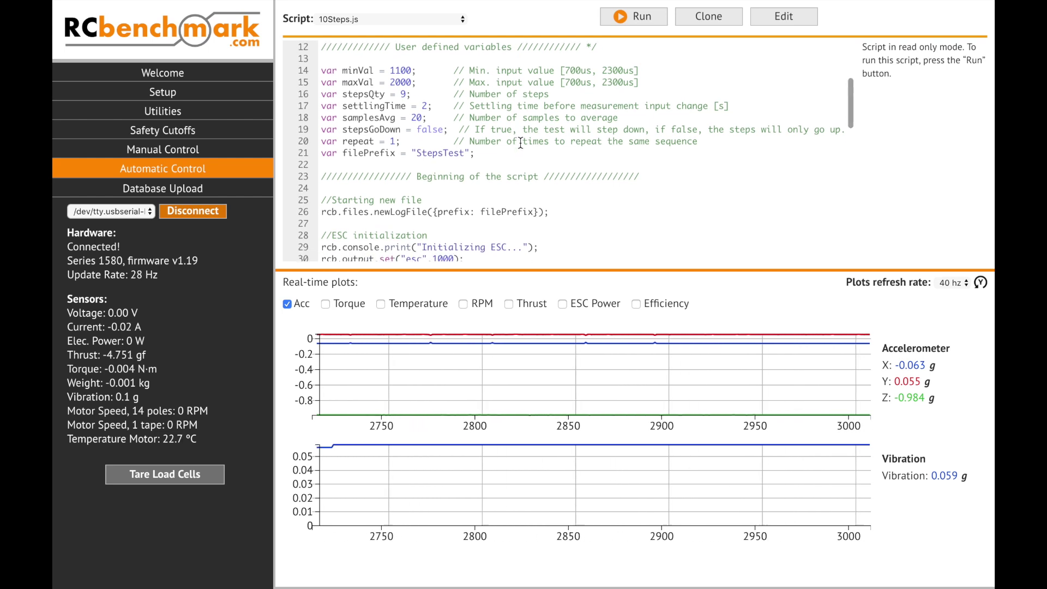
Examine the body of the 10Steps.js script below its variables, from the new log file to the ESC initialization.
scroll(521, 143, down, 1)
scroll(520, 142, down, 1)
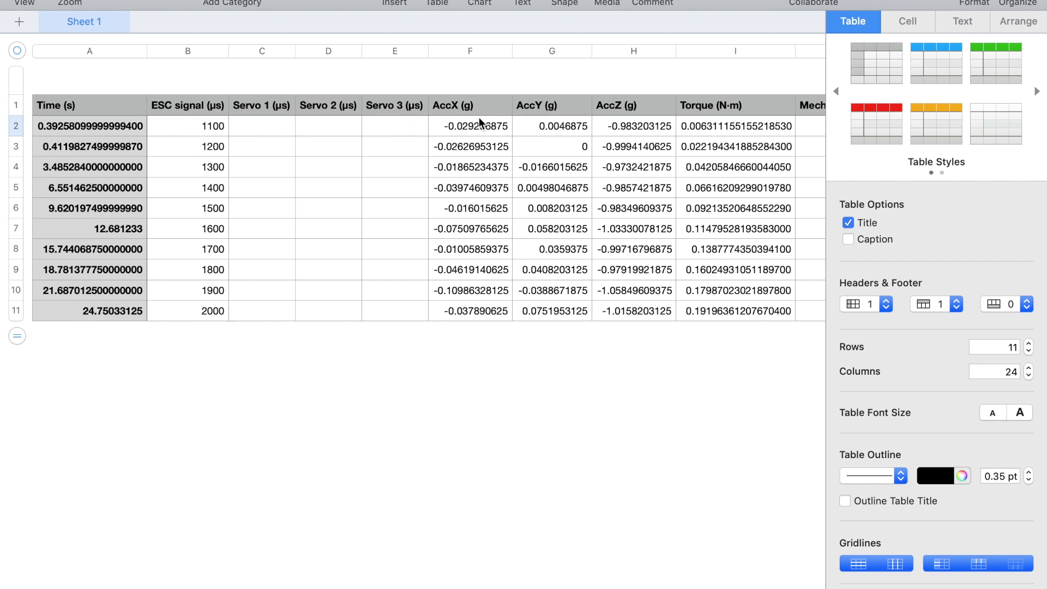
Switch to the StepsTest results spreadsheet in Numbers and examine its acceleration, torque, thrust, voltage and current columns.
scroll(536, 137, right, 3)
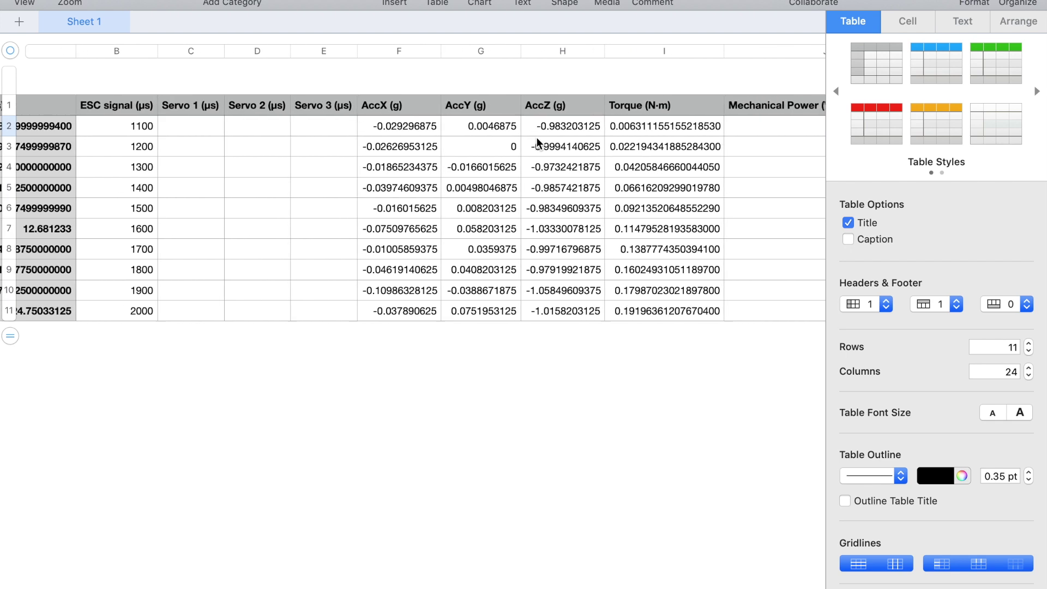
scroll(537, 140, right, 3)
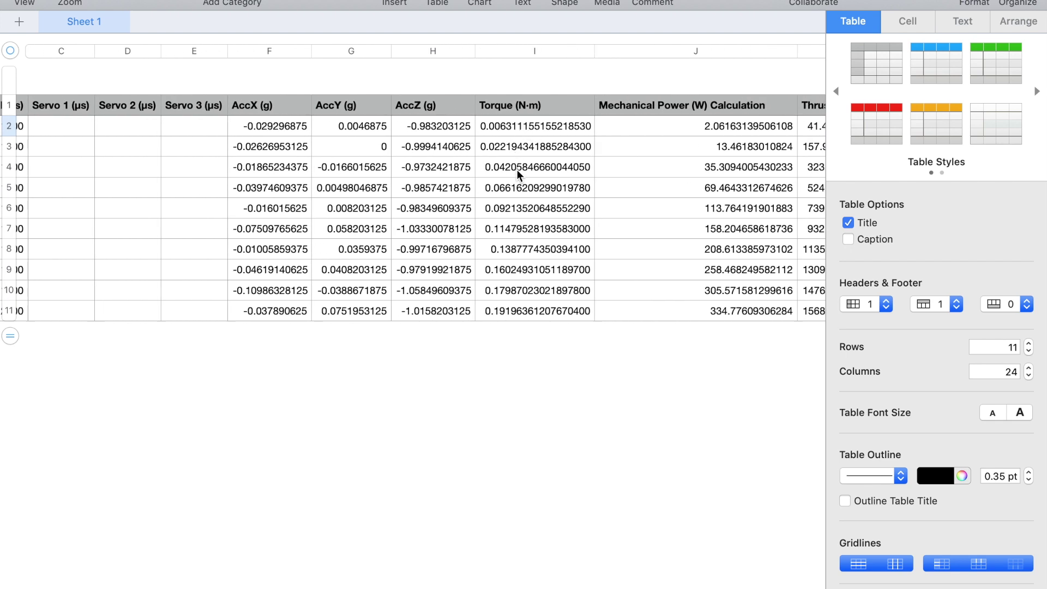
scroll(517, 169, right, 3)
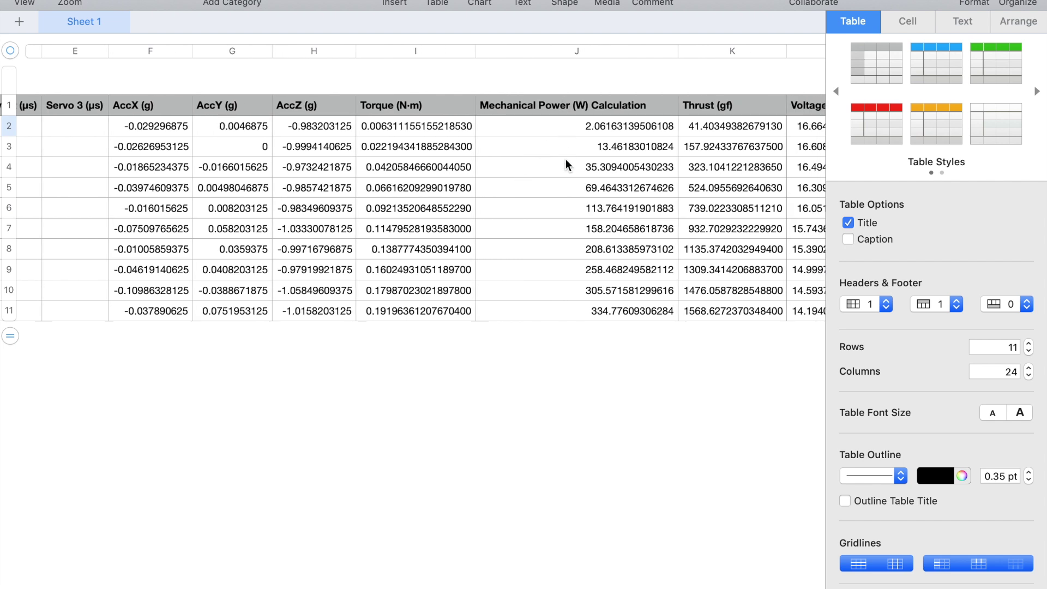
scroll(565, 187, right, 5)
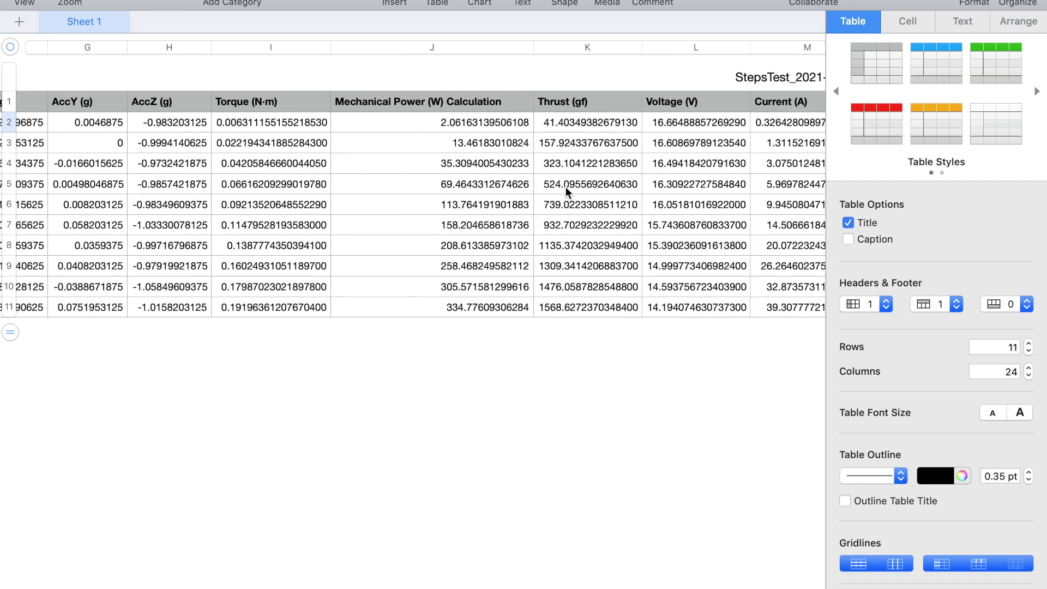
scroll(461, 140, right, 1)
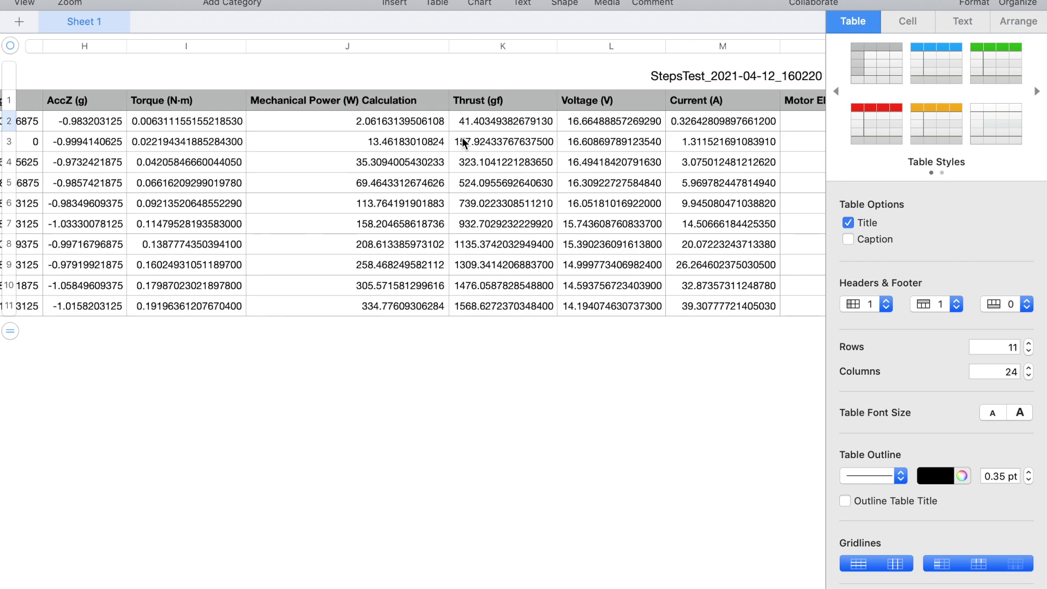
scroll(493, 172, right, 2)
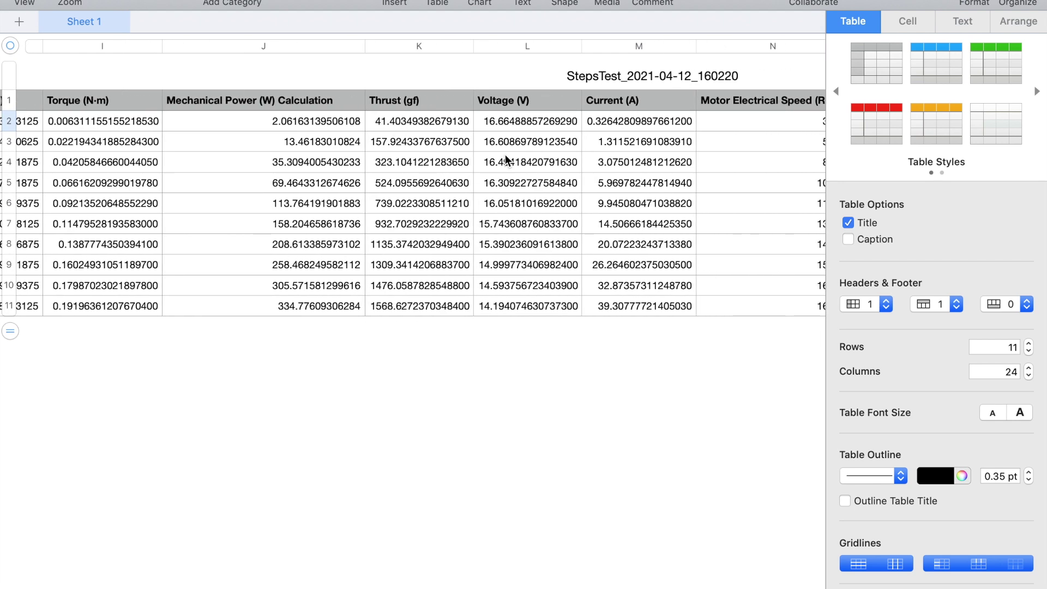
scroll(509, 176, right, 4)
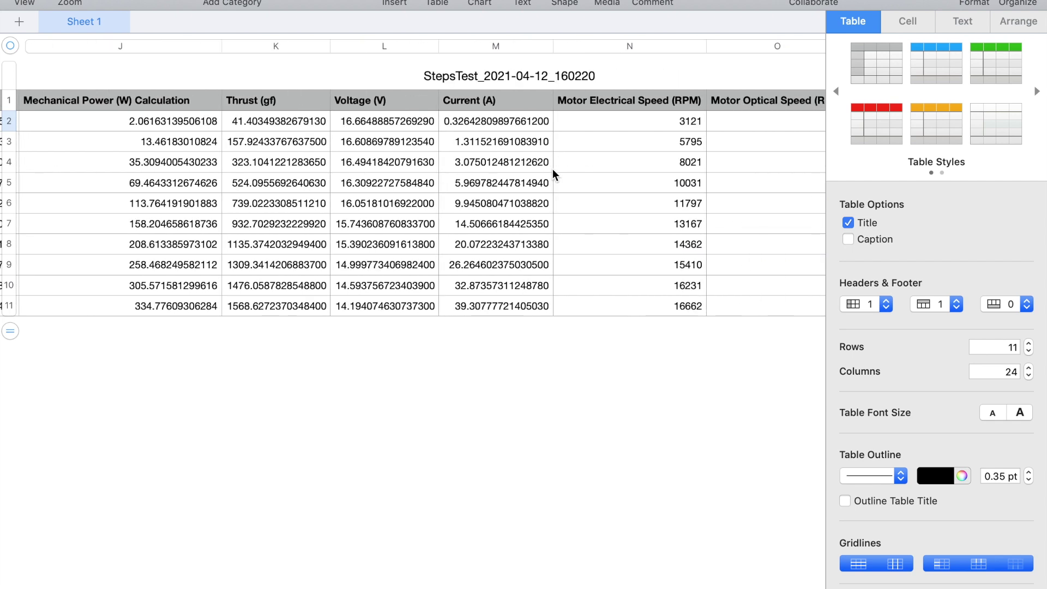
Examine the Motor Electrical Speed and Motor Optical Speed columns of the test results.
scroll(607, 102, right, 4)
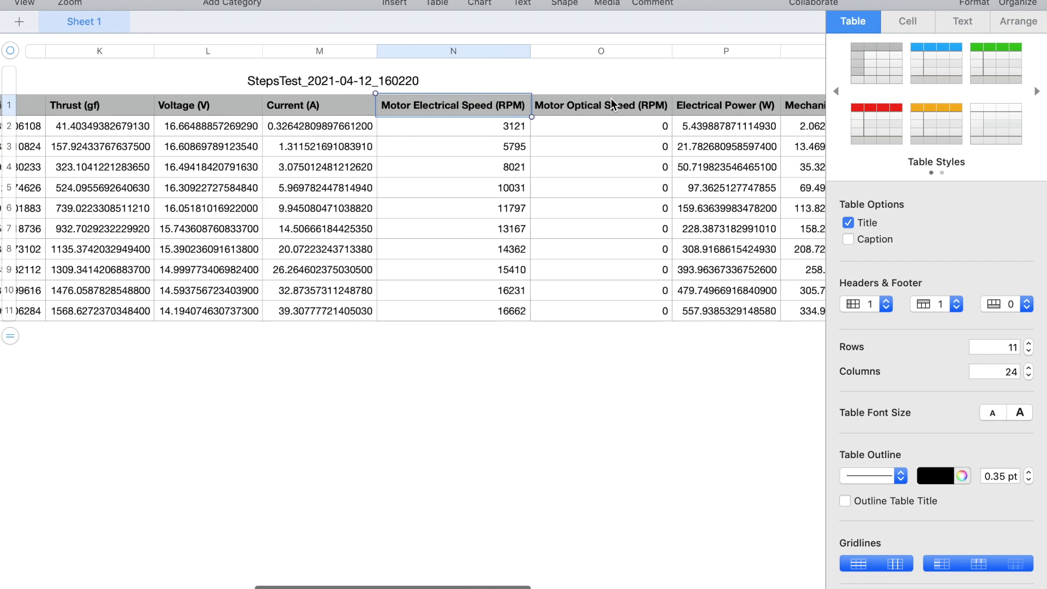
click(611, 101)
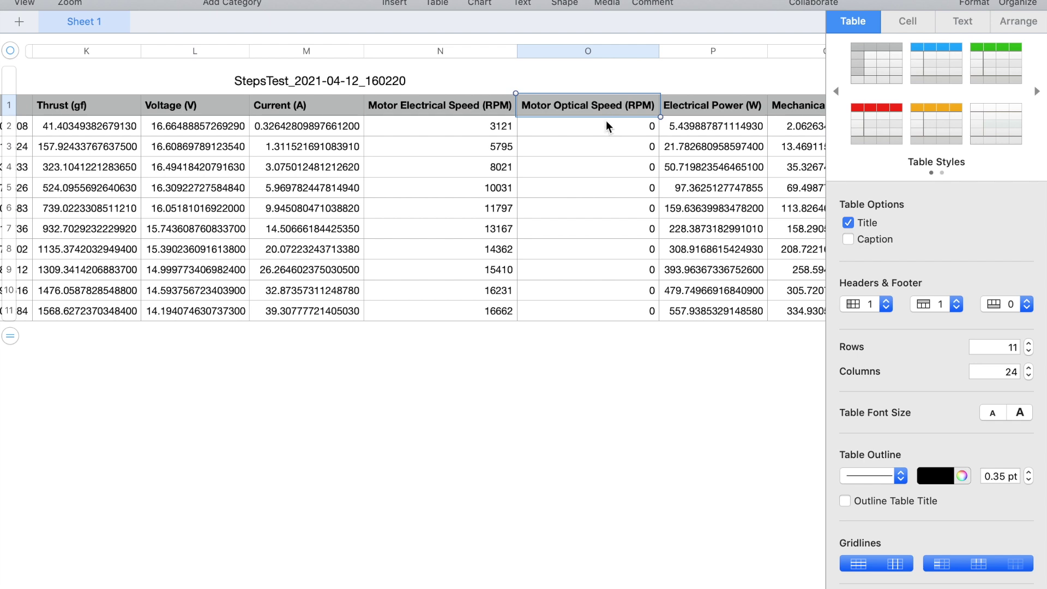
click(602, 141)
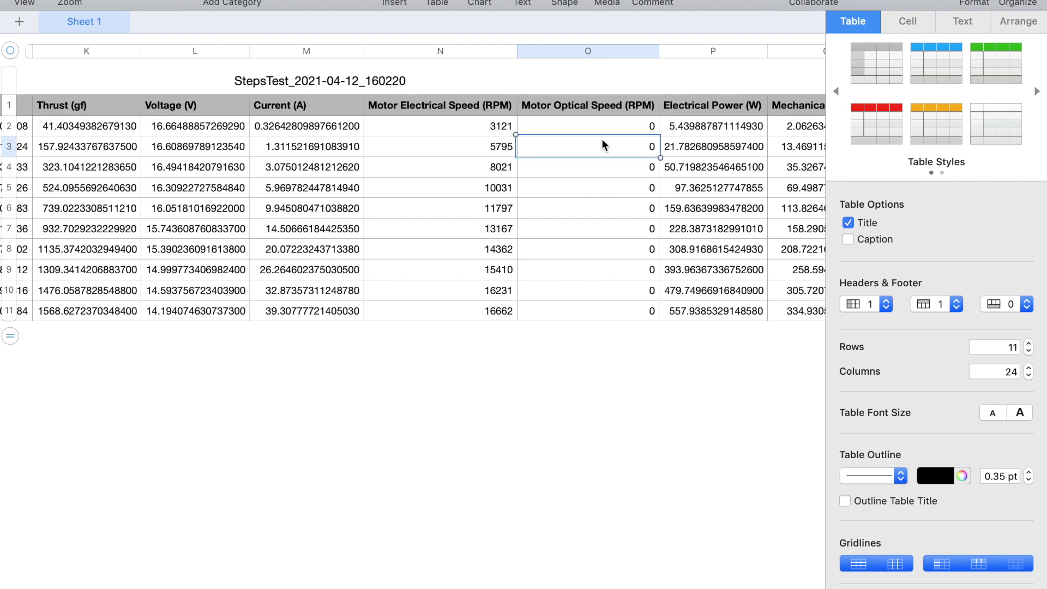
Compare the Electrical Power and Mechanical Power columns with the Voltage and Current columns in the first data row.
scroll(600, 139, right, 3)
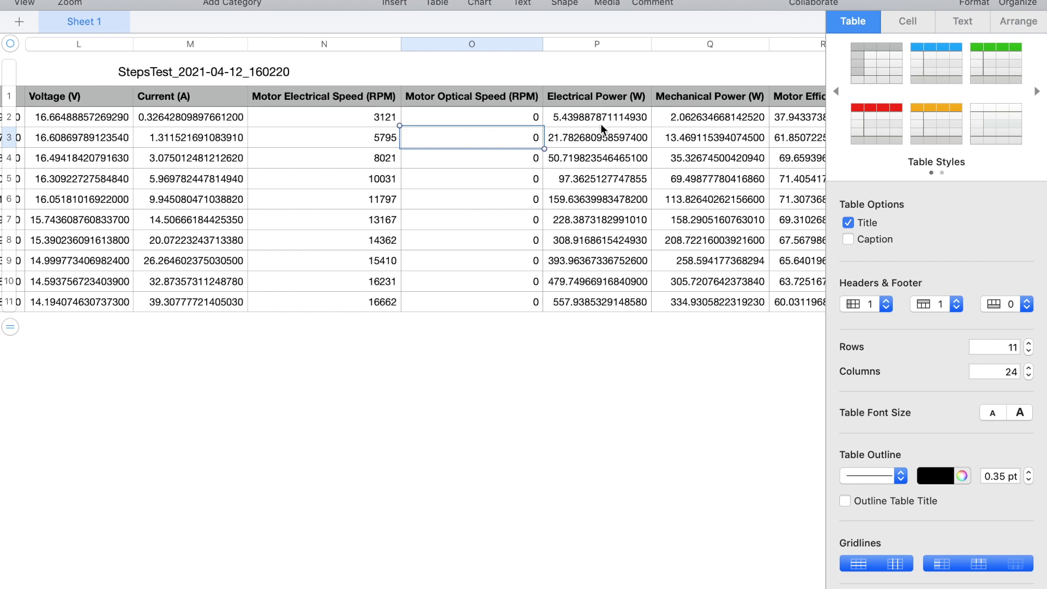
scroll(602, 141, right, 3)
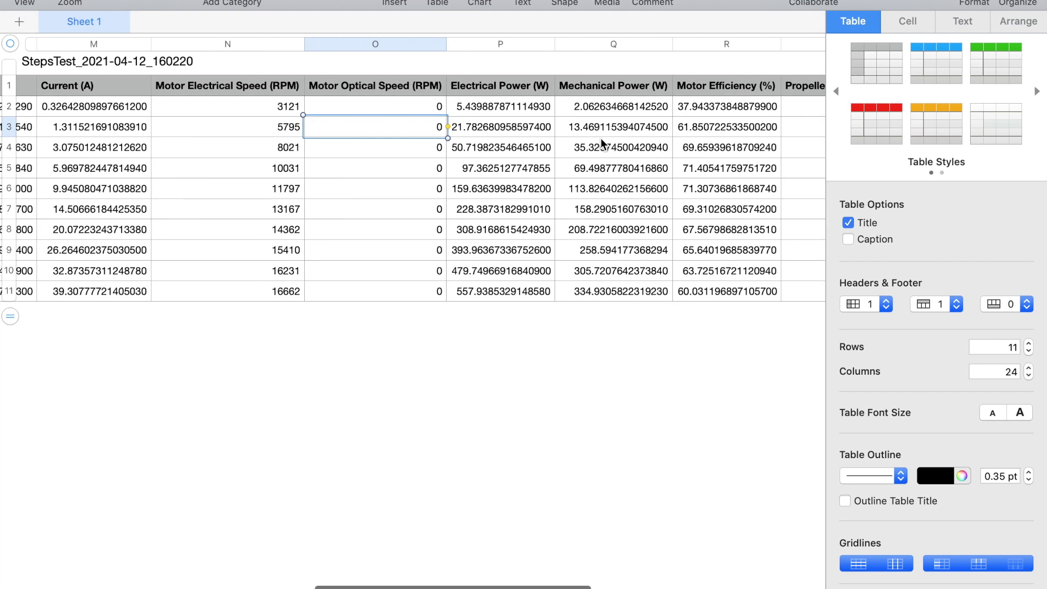
scroll(591, 139, left, 4)
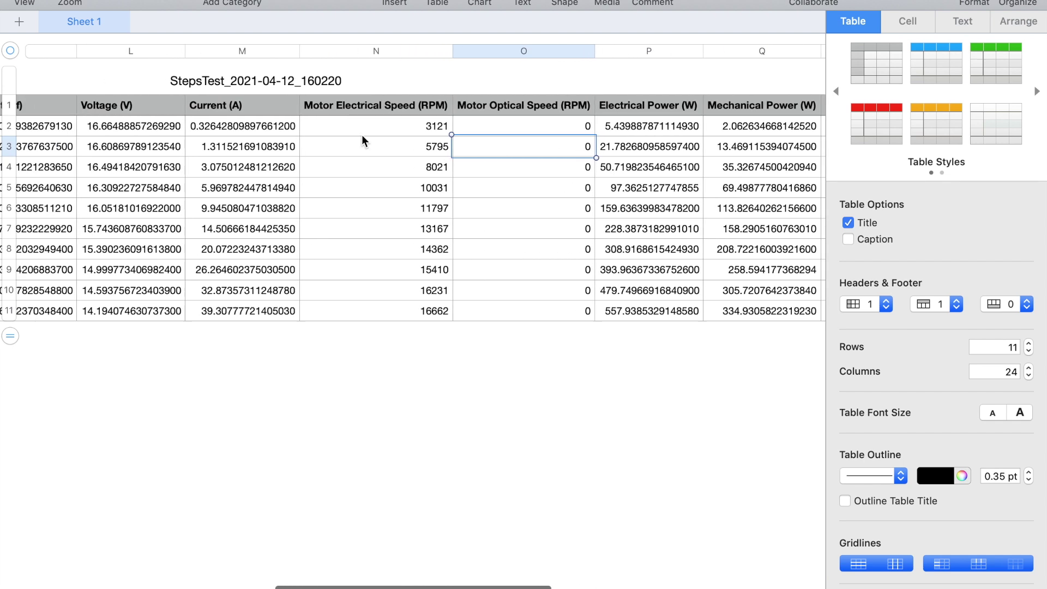
click(162, 130)
click(221, 129)
scroll(424, 148, right, 5)
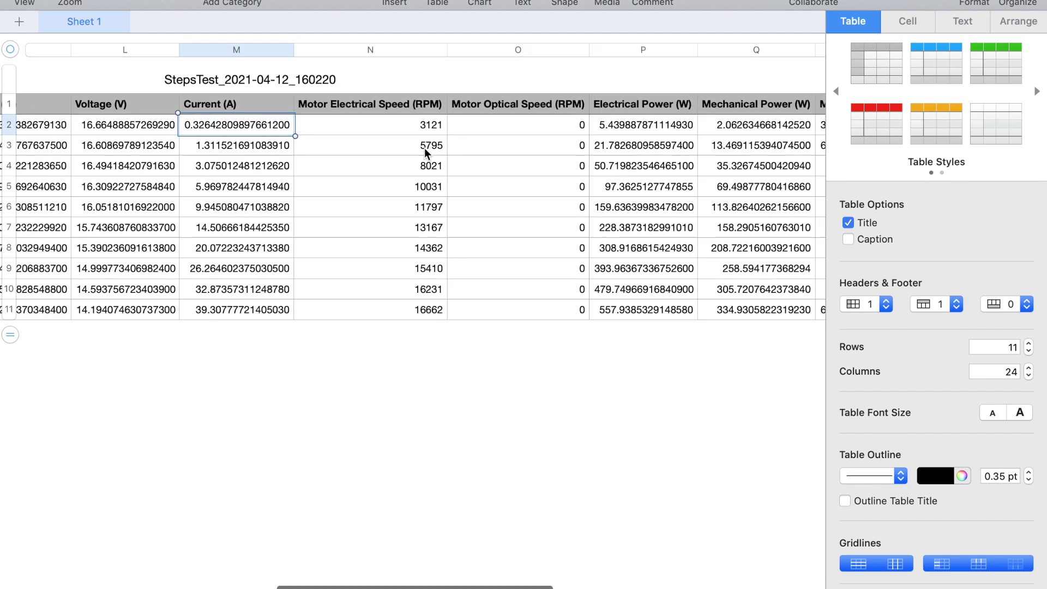
click(551, 123)
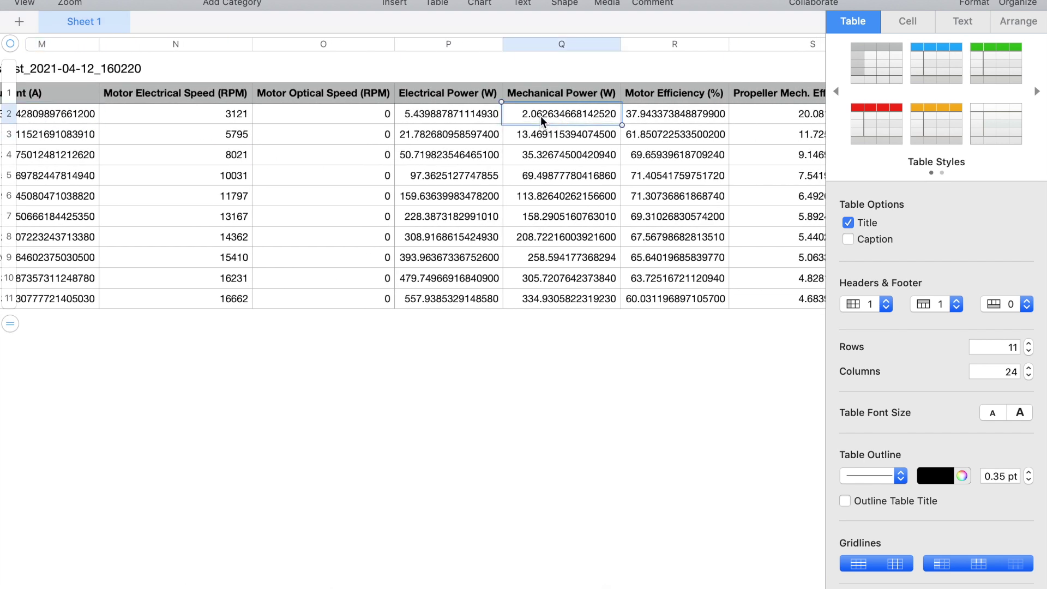
Inspect the first data row's formula under Mechanical Power (W) Calculation and compare its result with the logged Mechanical Power column.
scroll(541, 116, left, 5)
scroll(540, 115, left, 8)
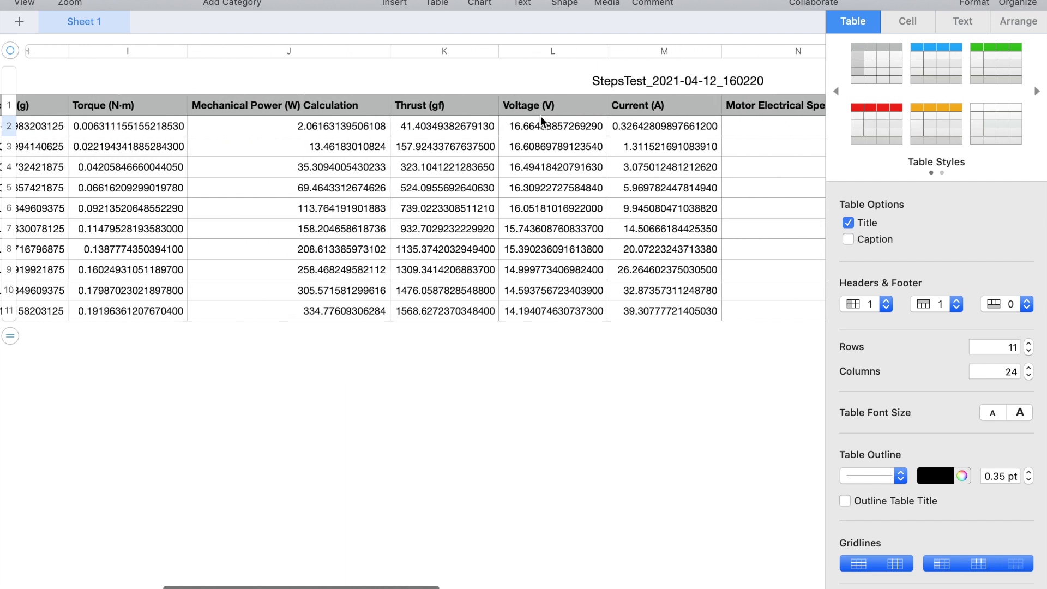
click(376, 124)
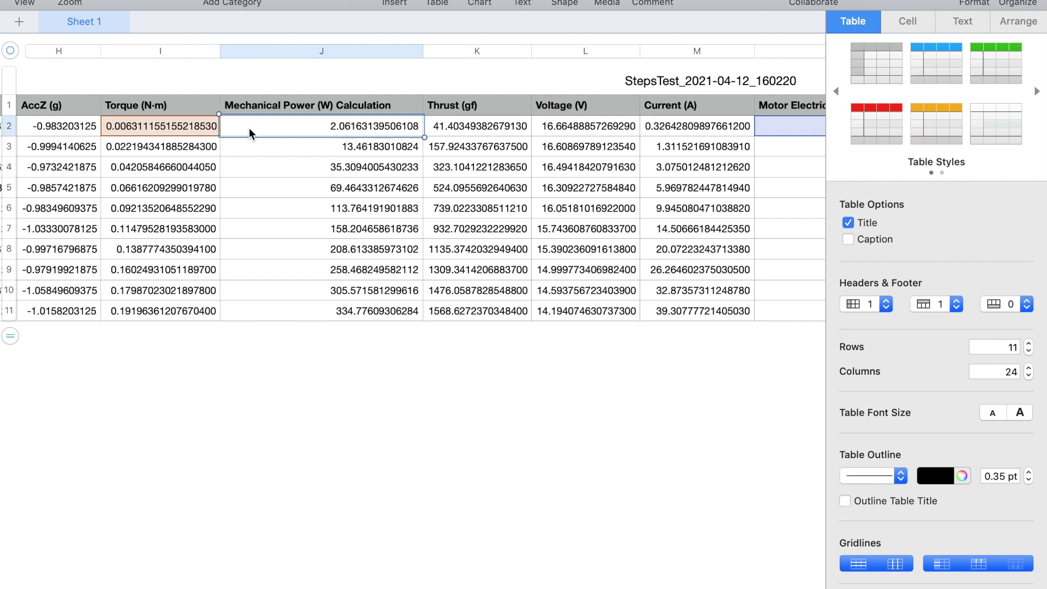
double_click(282, 125)
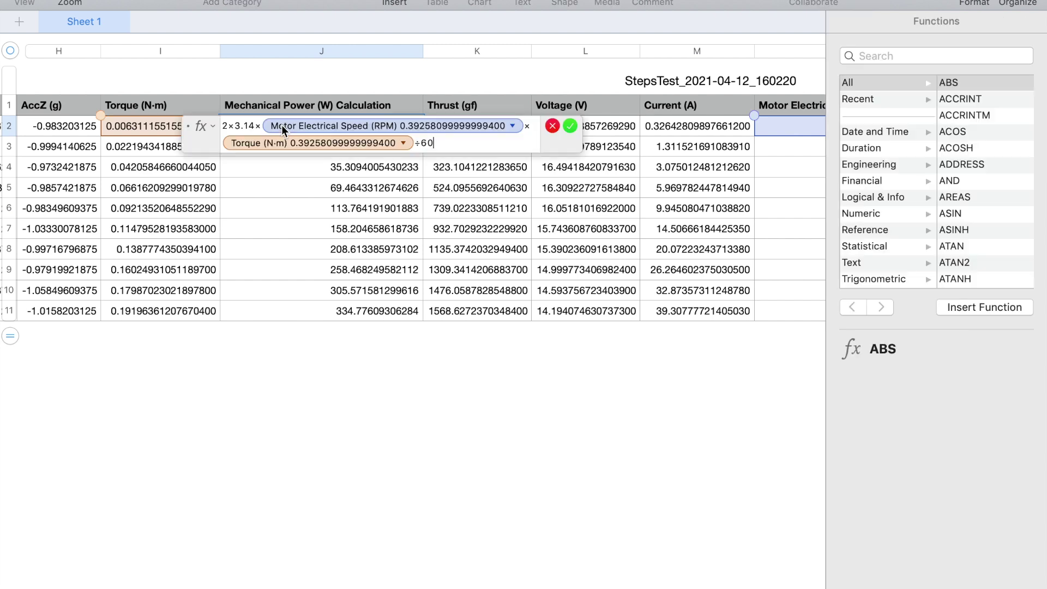
click(570, 125)
scroll(643, 125, right, 10)
click(644, 126)
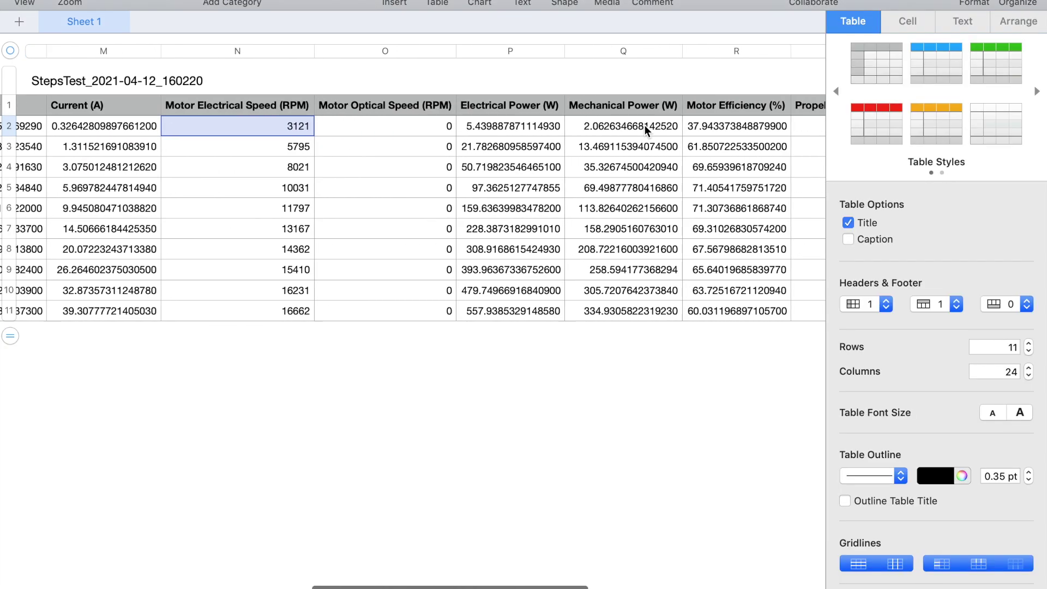
Examine the Motor Efficiency and Propeller Mech. Efficiency columns, checking them against the power and thrust data.
scroll(643, 126, right, 5)
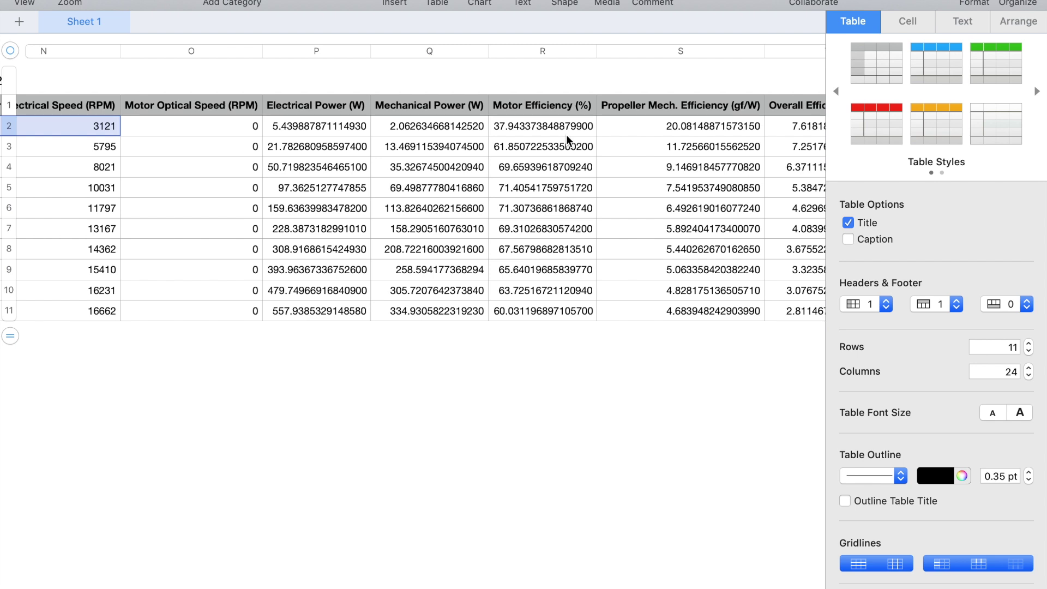
scroll(566, 135, right, 4)
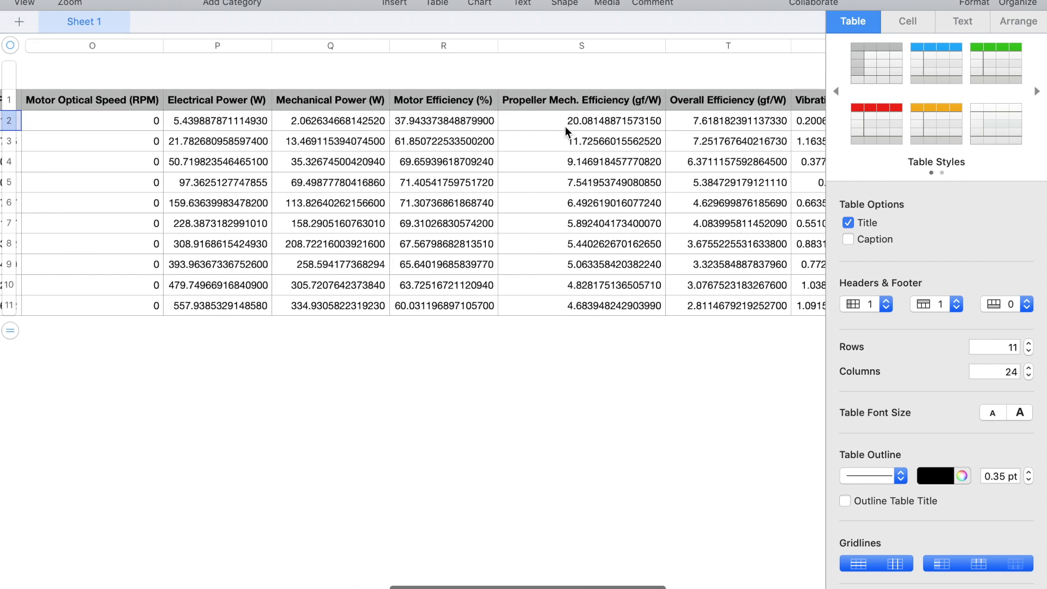
click(565, 126)
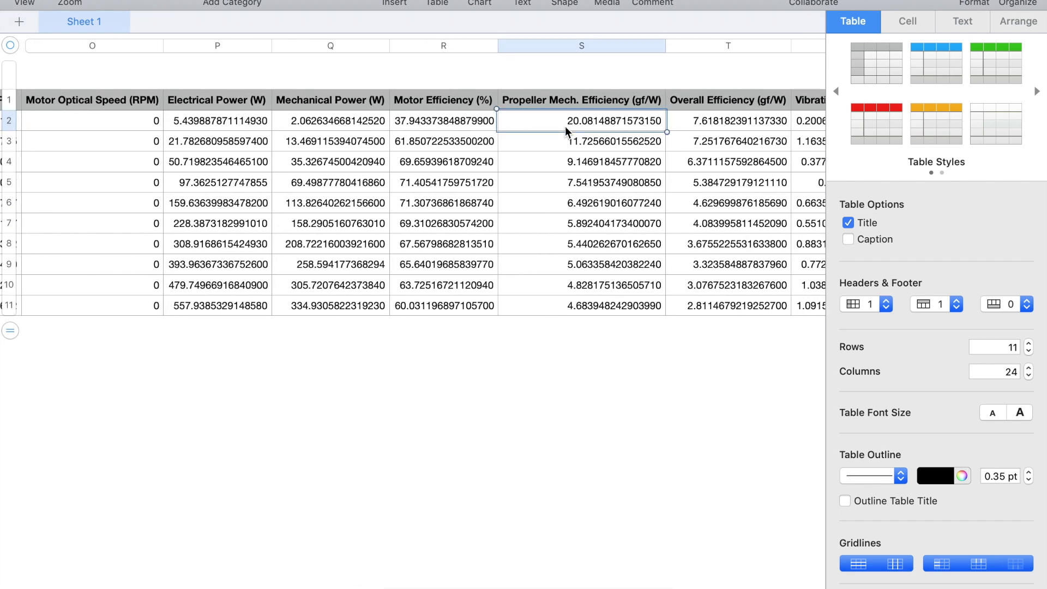
scroll(565, 125, left, 5)
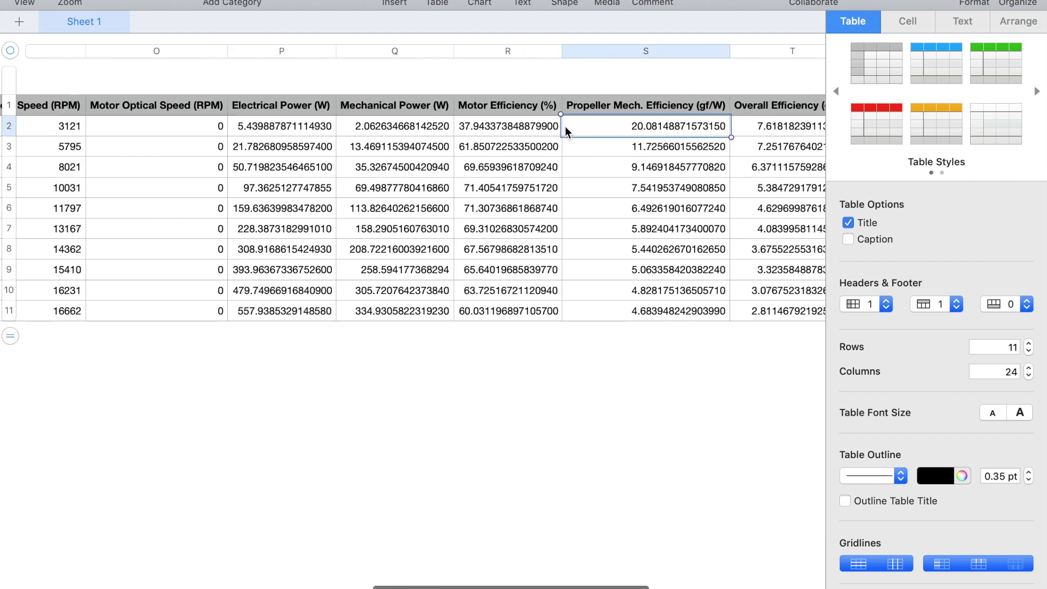
scroll(565, 126, left, 5)
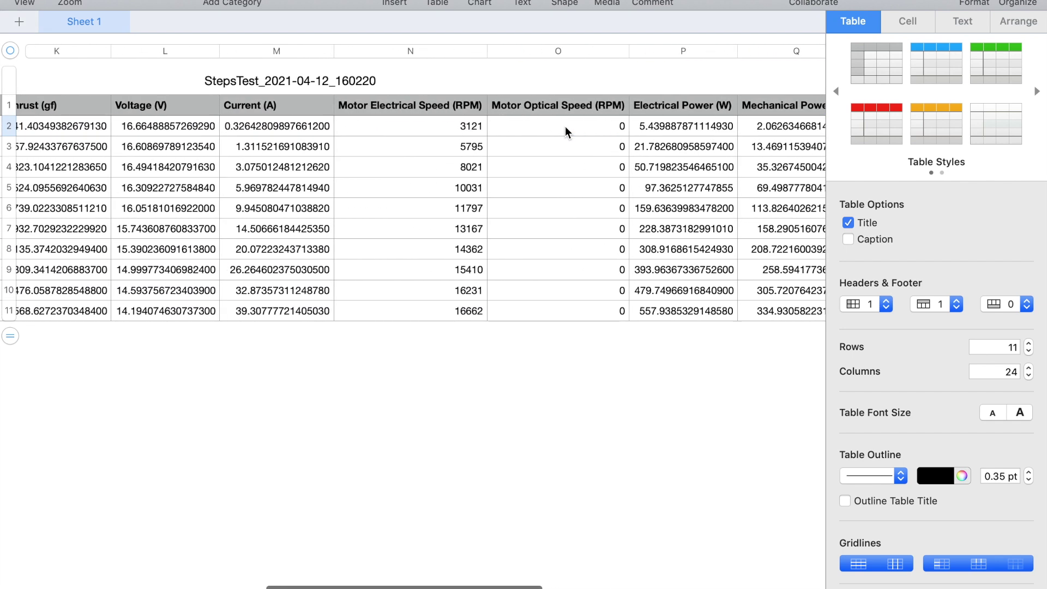
Examine the Overall Efficiency (gf/W) column and compare it with the electrical power data.
scroll(565, 126, right, 4)
scroll(564, 125, right, 5)
click(615, 123)
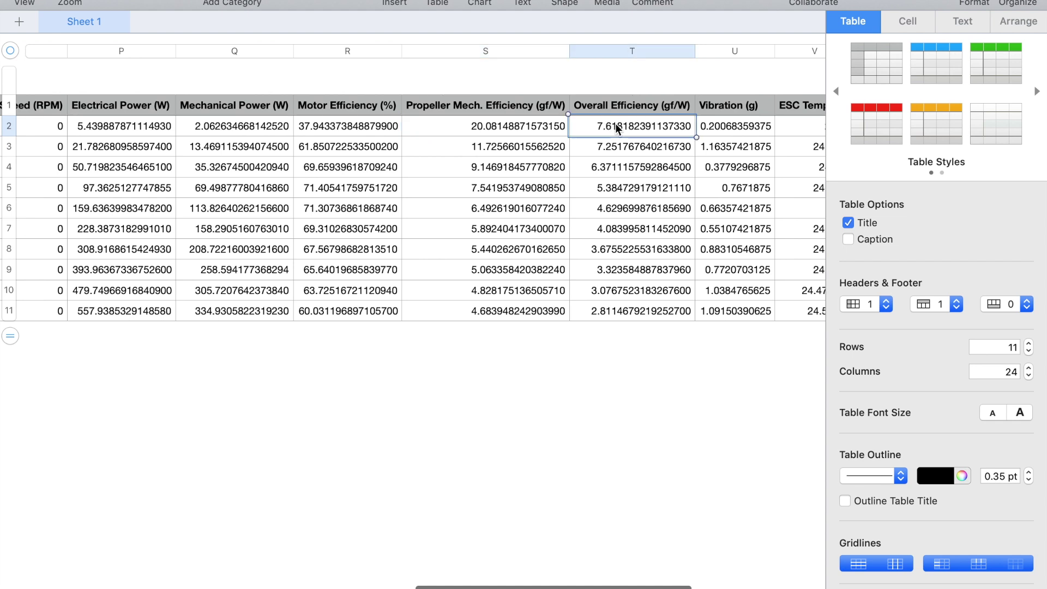
scroll(359, 159, left, 5)
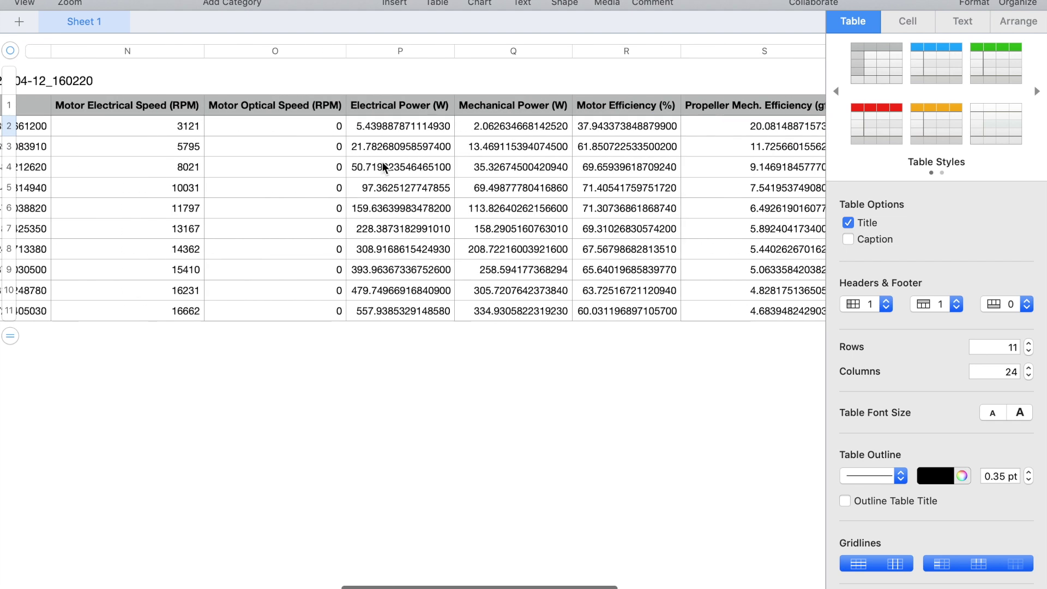
scroll(383, 166, left, 2)
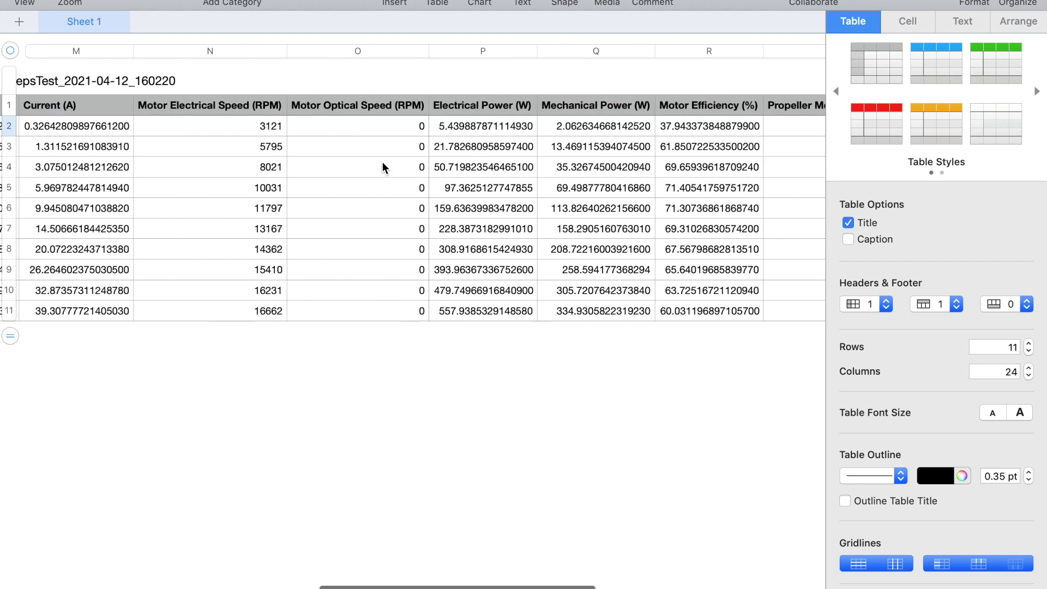
scroll(381, 161, right, 6)
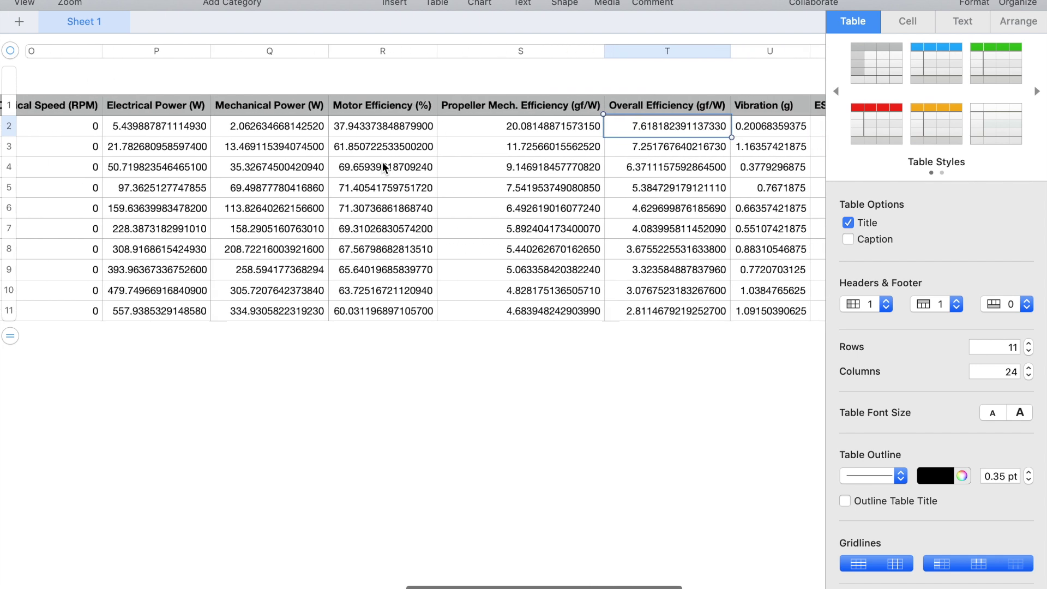
Examine the Vibration, ESC Temp and App message columns at the end of the results table.
click(583, 126)
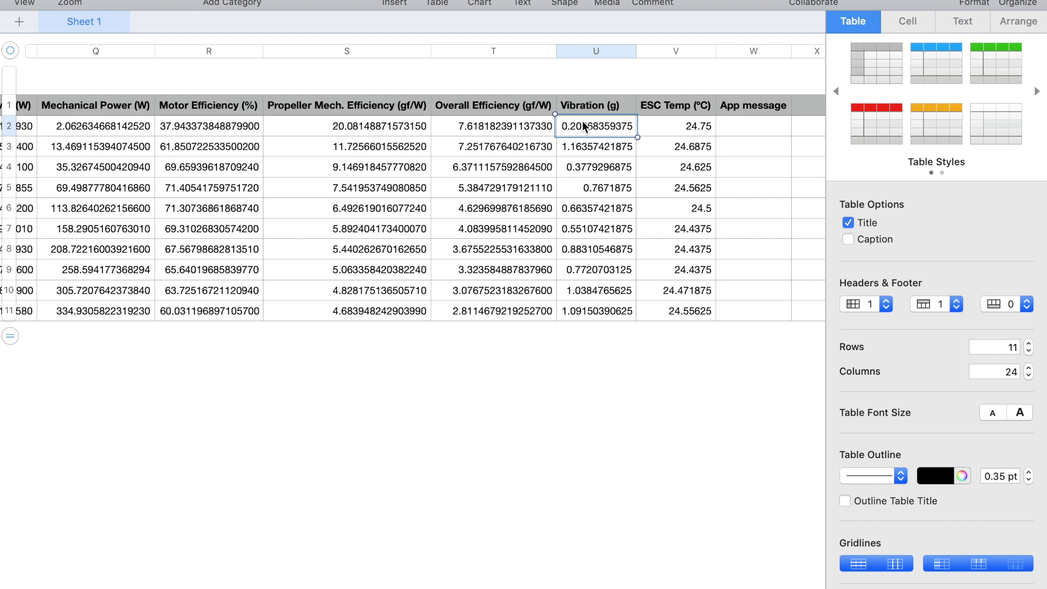
scroll(595, 127, right, 2)
click(609, 127)
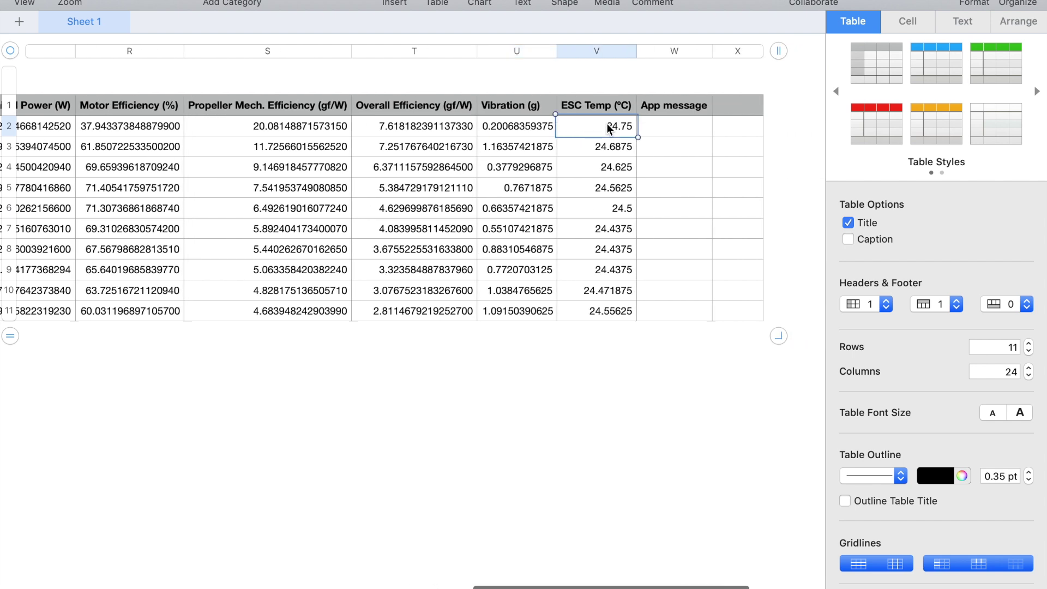
click(612, 107)
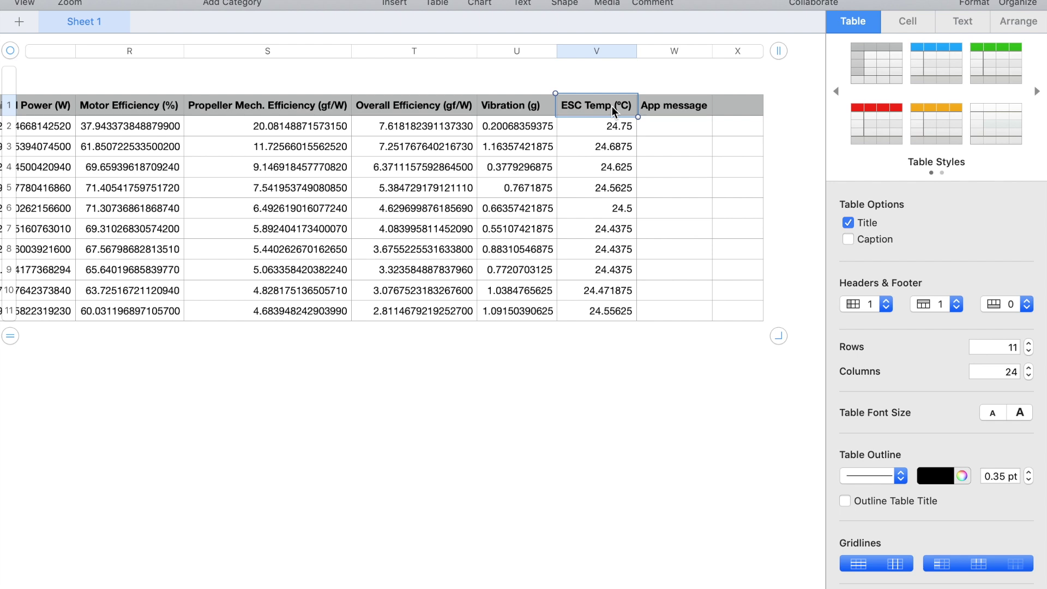
click(665, 108)
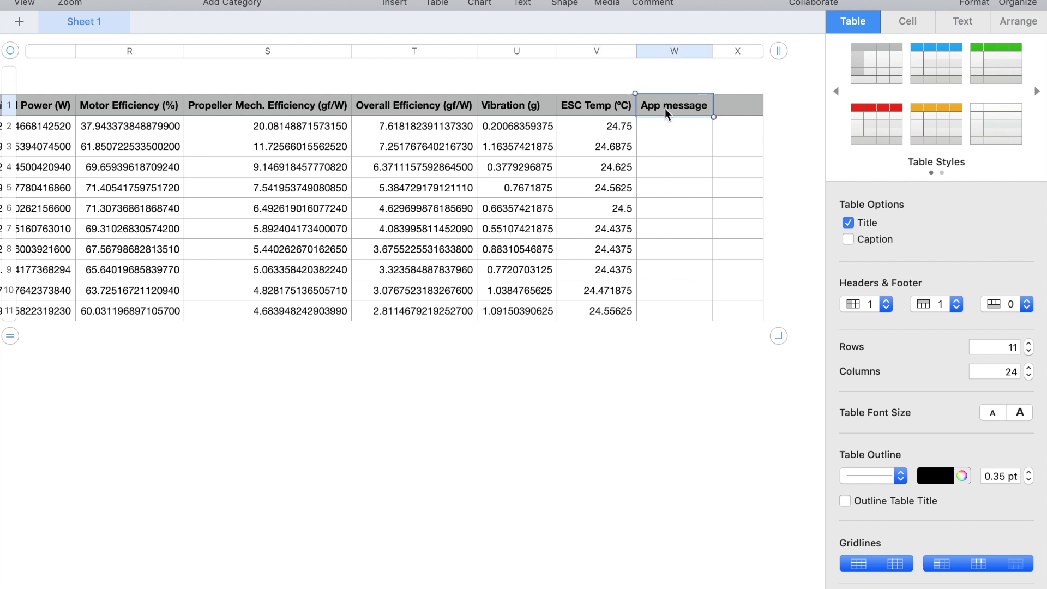